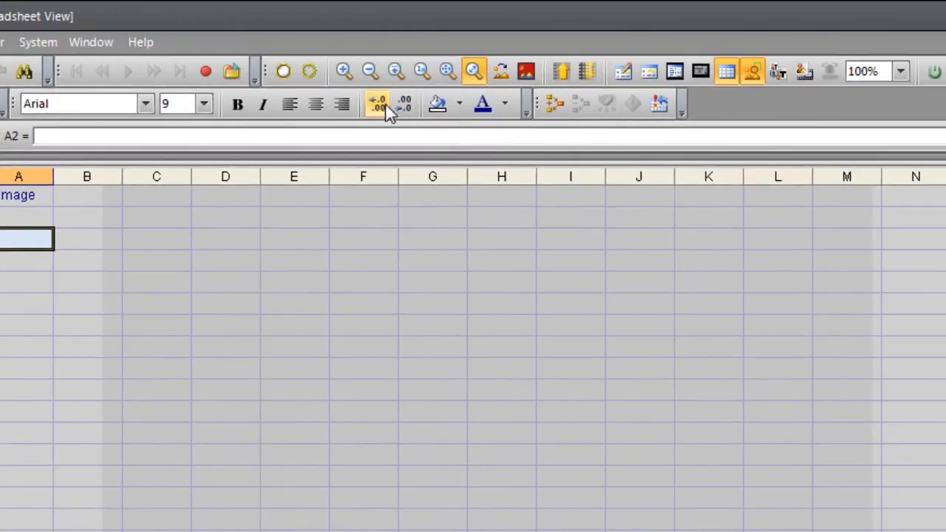
- Start live video from the sensor, run Autofocus on the part, and return to the spreadsheet view
left_click(308, 69)
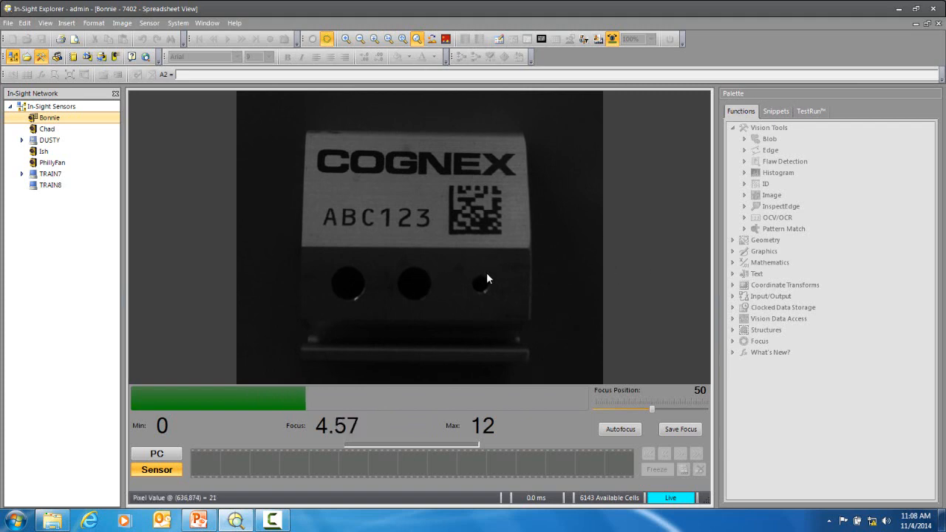
left_click(620, 431)
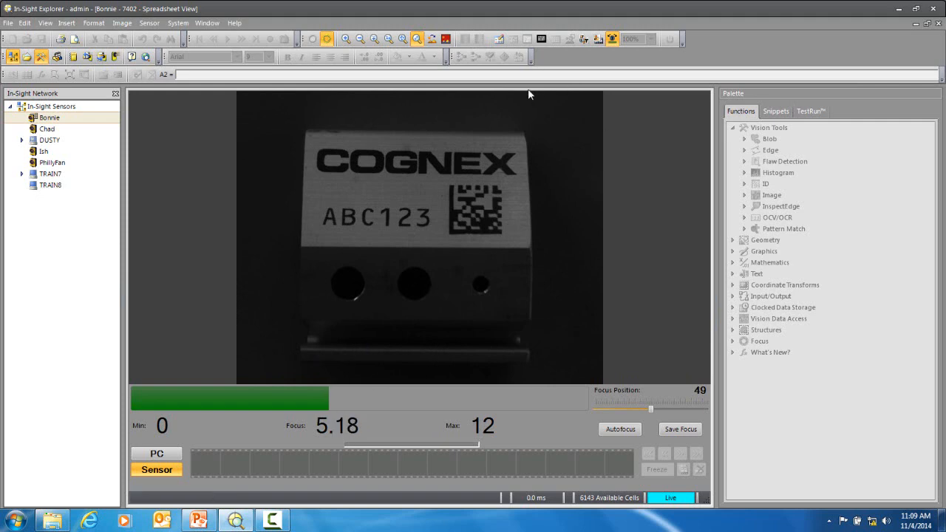
left_click(328, 40)
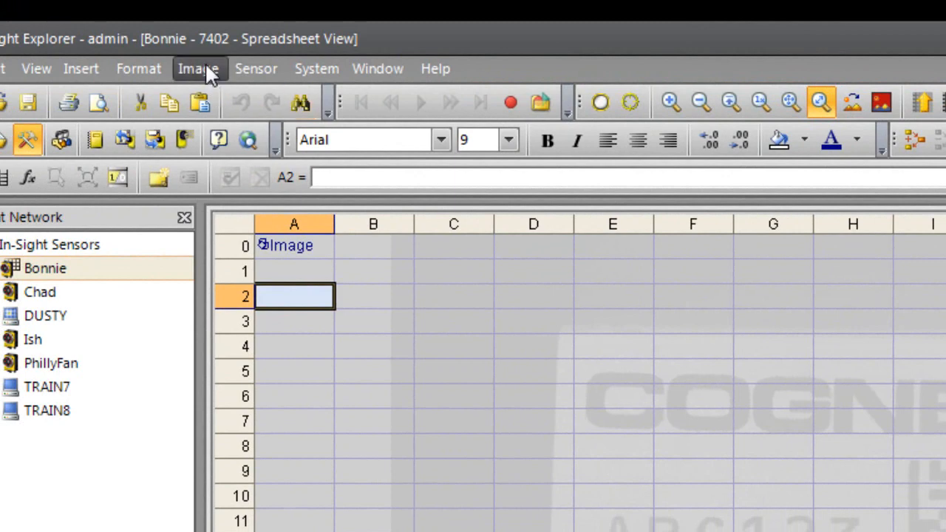
- Turn on the image saturation display and hide the spreadsheet overlay to view the bare image
left_click(206, 68)
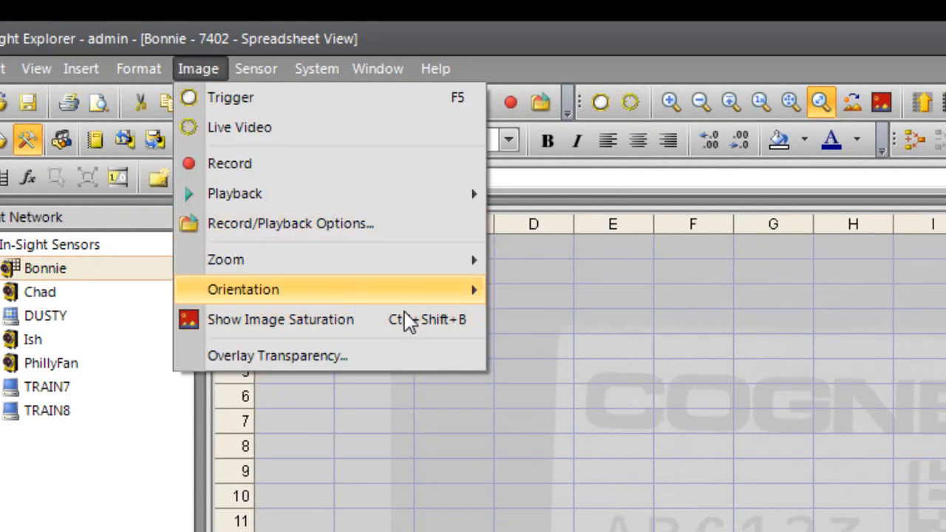
left_click(883, 103)
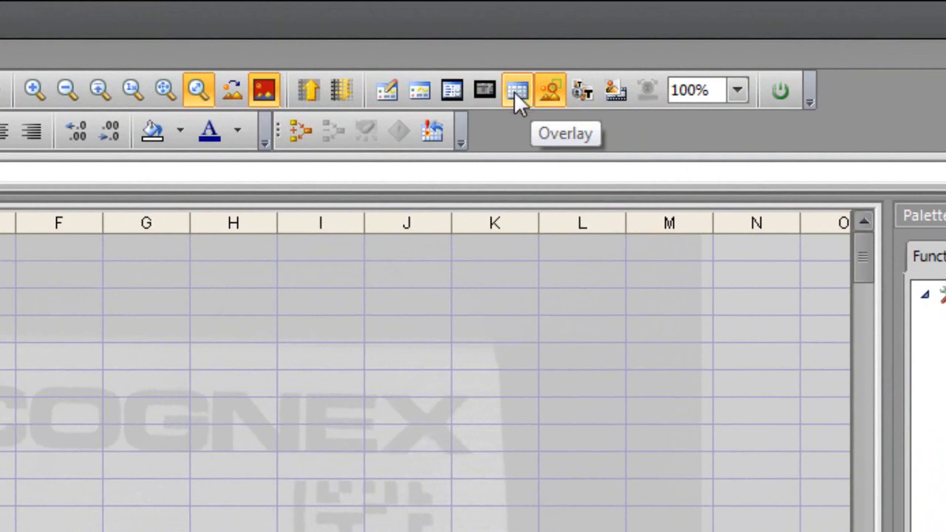
left_click(516, 89)
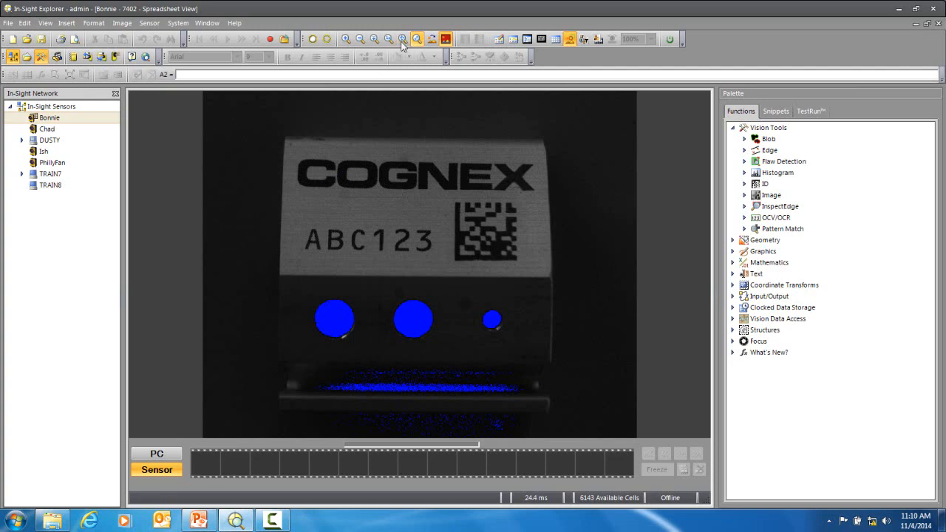
- Toggle the spreadsheet overlay on and off over the image, ending with the spreadsheet shown
left_click(556, 40)
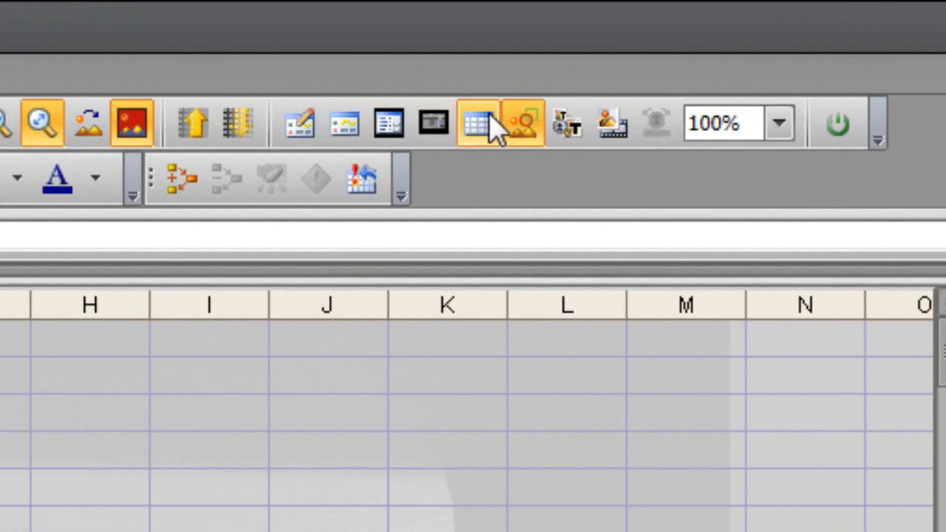
left_click(491, 127)
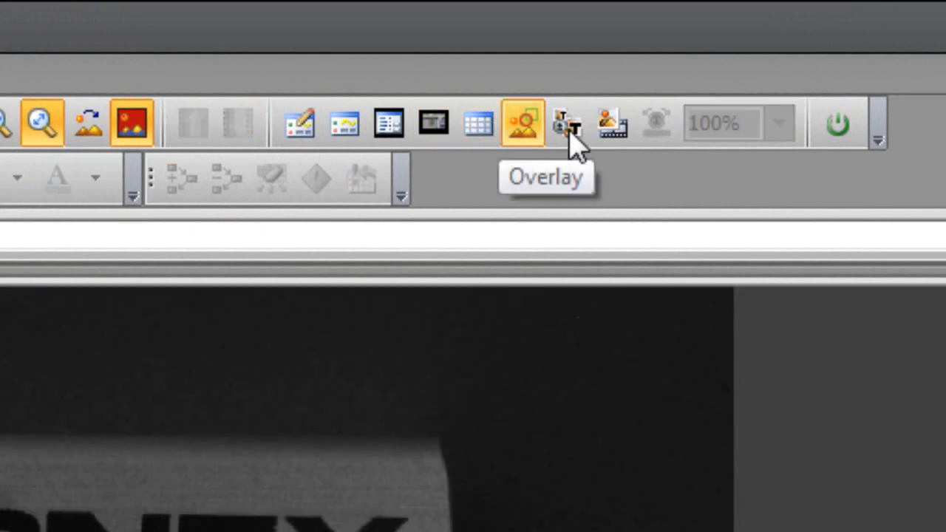
left_click(523, 133)
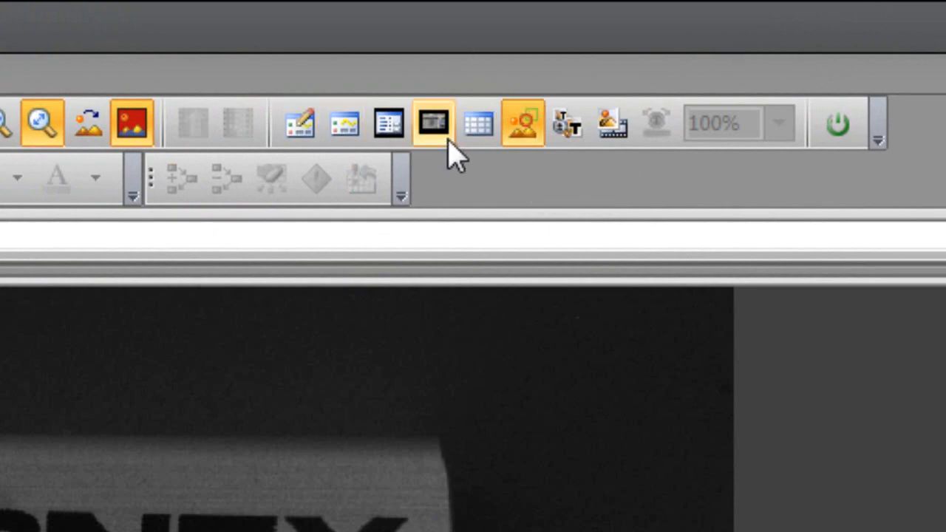
left_click(478, 127)
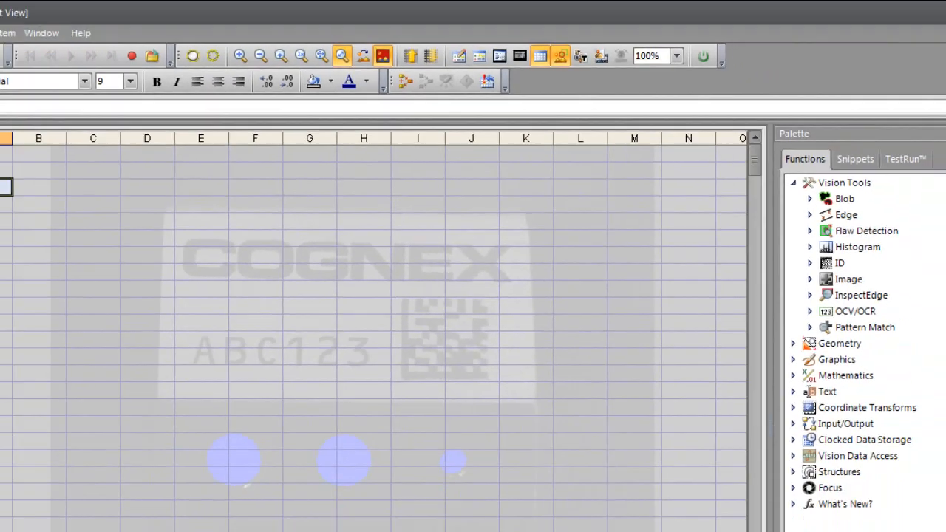
- Open the AcquireImage property sheet from cell A0, move it clear of the image, and hide the spreadsheet overlay
left_click(155, 106)
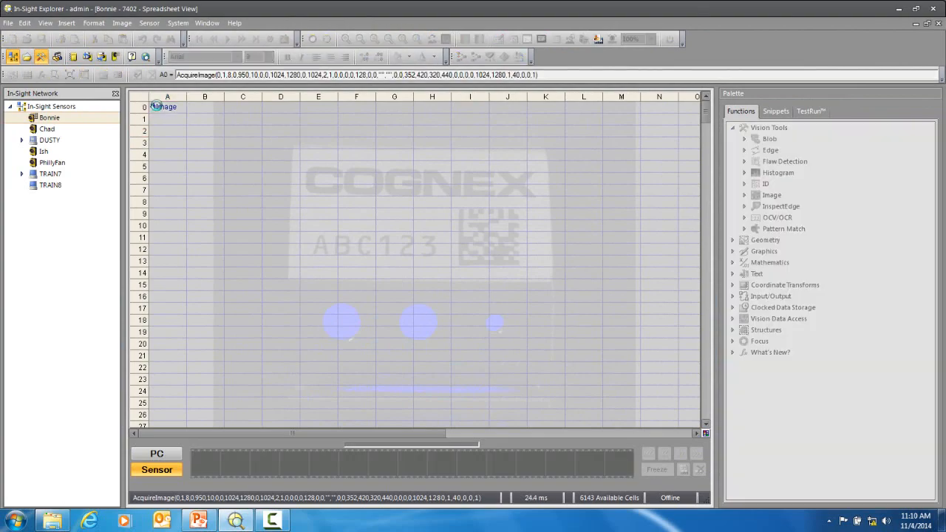
double_click(157, 107)
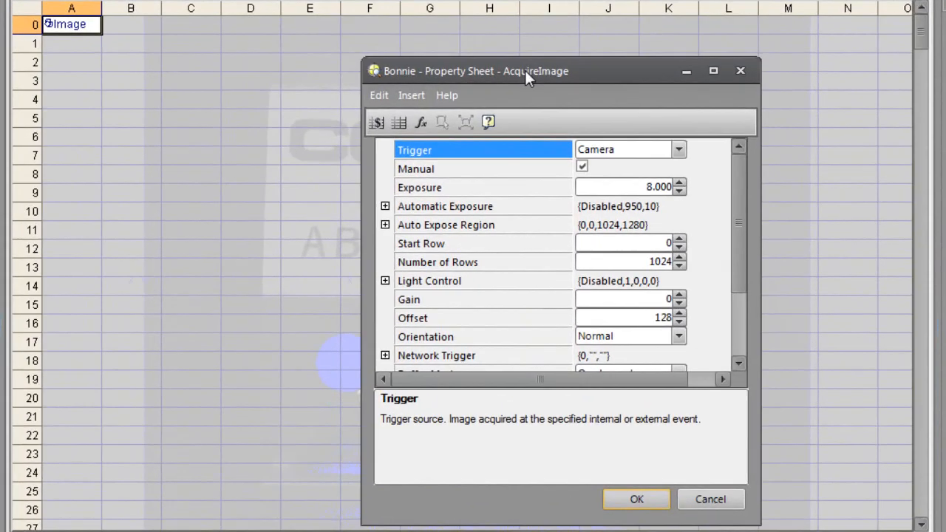
left_click_drag(524, 70, 945, 52)
key("F9")
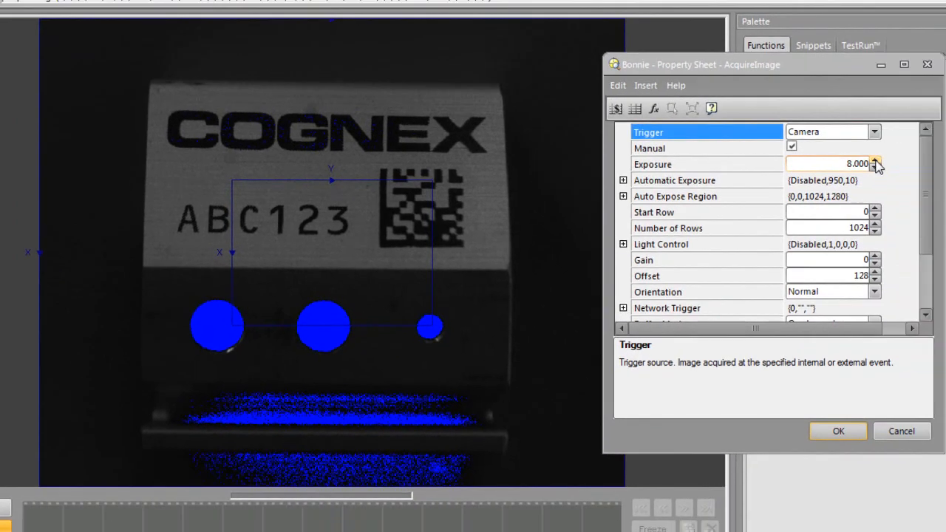
- Try raising the exposure to 11 ms and bring it back down to 8 ms to compare the image brightness
left_click(875, 161)
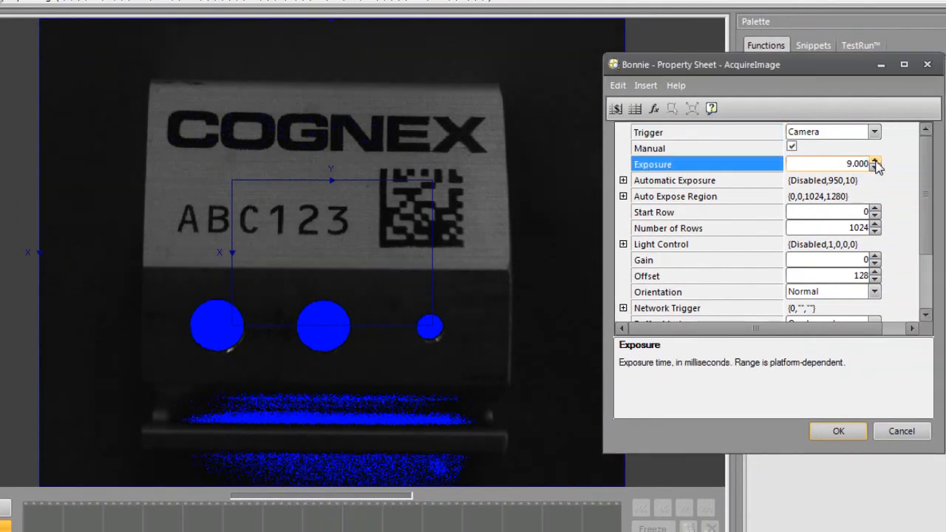
left_click(875, 160)
left_click(875, 161)
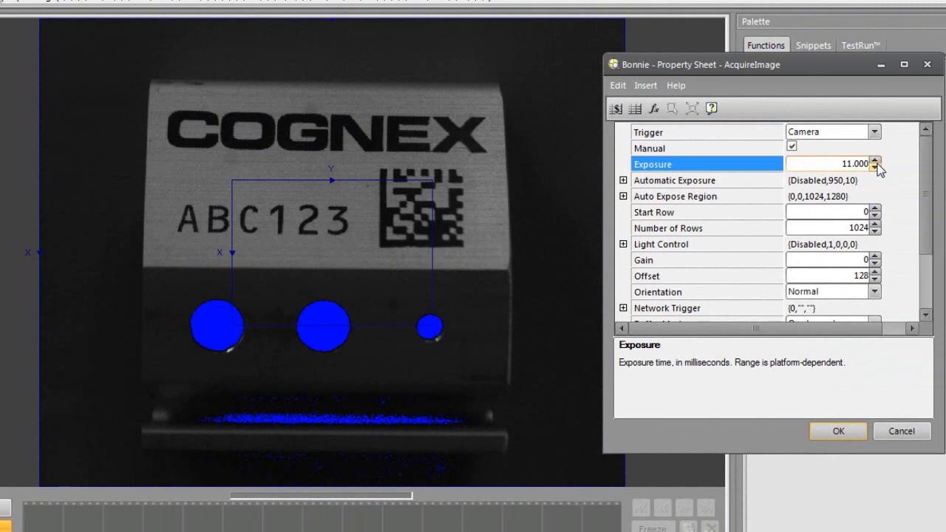
left_click(877, 167)
left_click(876, 167)
left_click(876, 167)
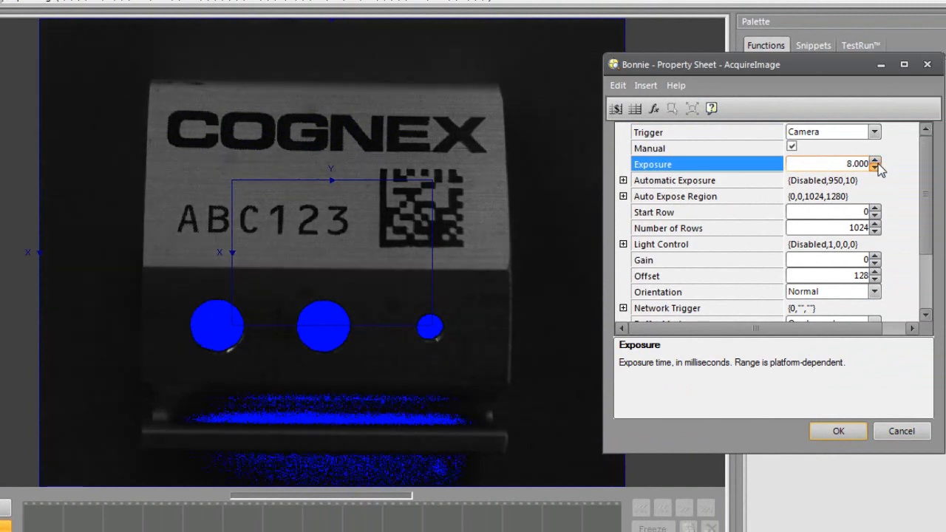
- Raise the exposure gradually to 26 ms and reduce it to 24 ms while checking the saturated areas
left_click(875, 160)
left_click(874, 161)
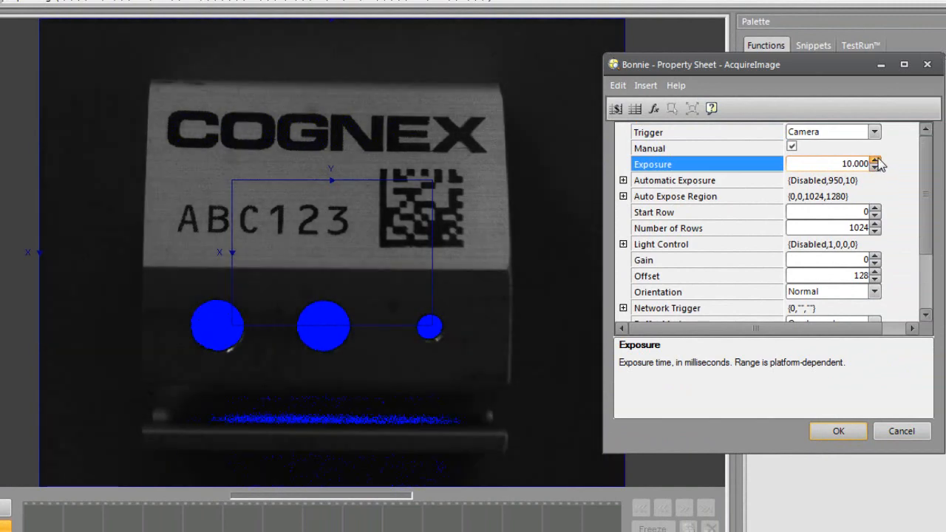
left_click(875, 161)
left_click(875, 160)
left_click(875, 161)
left_click(874, 160)
left_click(875, 161)
left_click(875, 160)
left_click(875, 160)
left_click(875, 160)
left_click(875, 161)
left_click(875, 160)
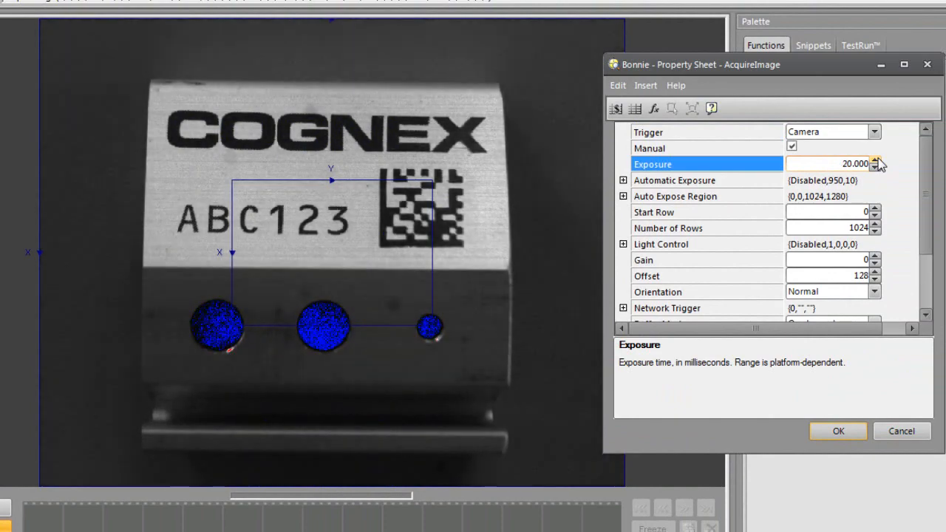
left_click(875, 160)
left_click(875, 161)
left_click(875, 161)
left_click(875, 161)
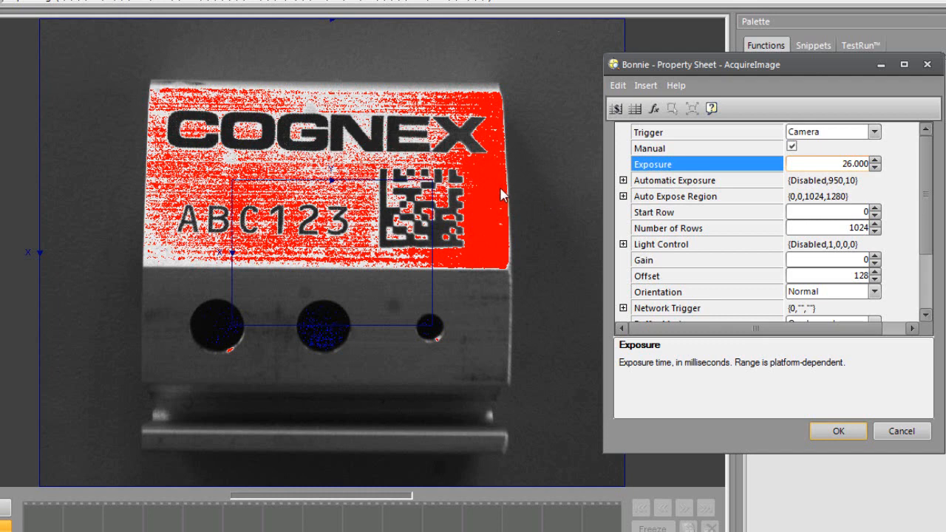
left_click(876, 168)
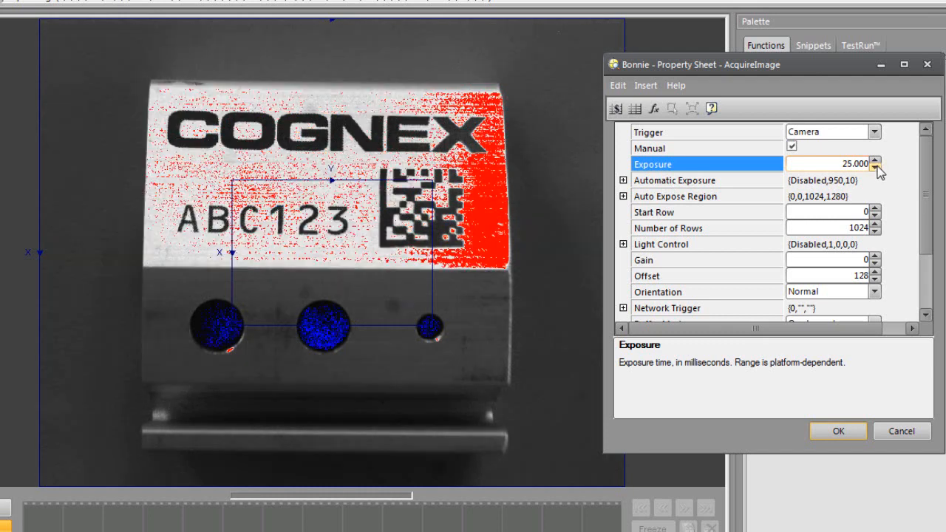
left_click(876, 167)
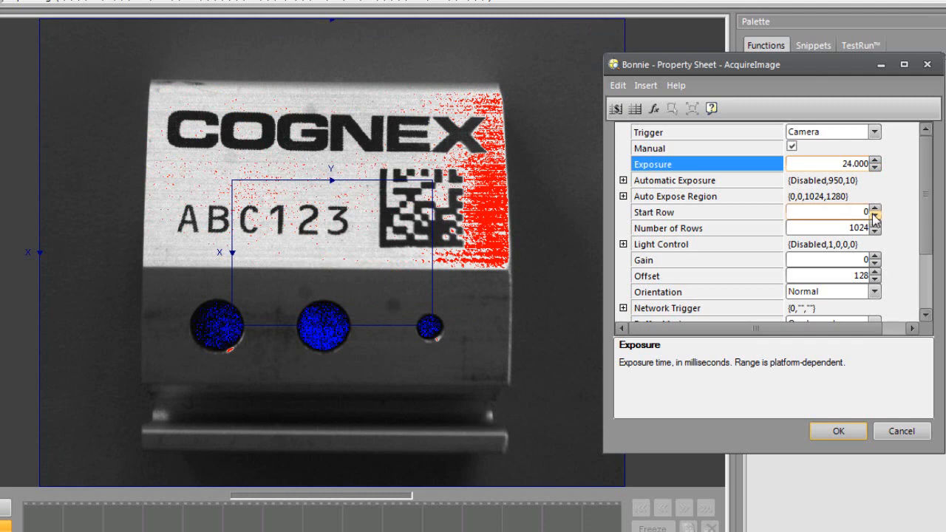
- Set the Light Control mode to Exposure Controlled
left_click(623, 244)
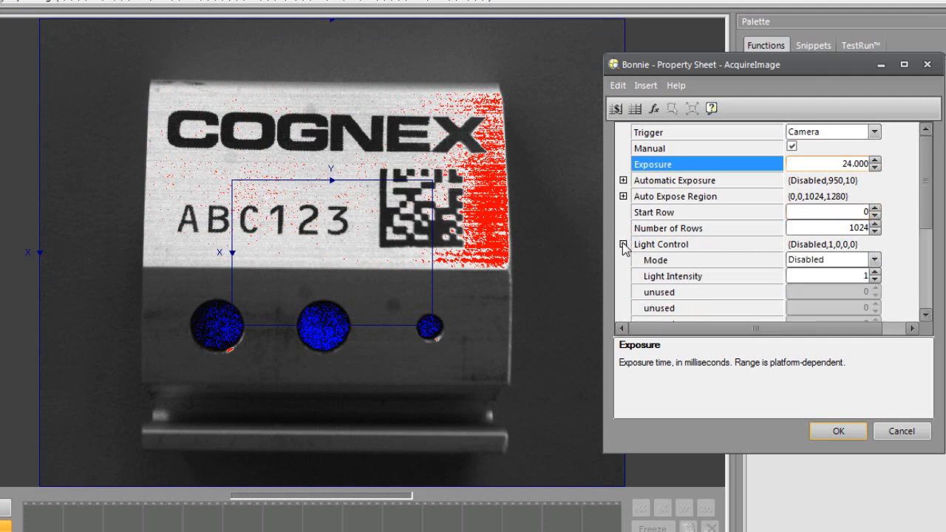
left_click(875, 260)
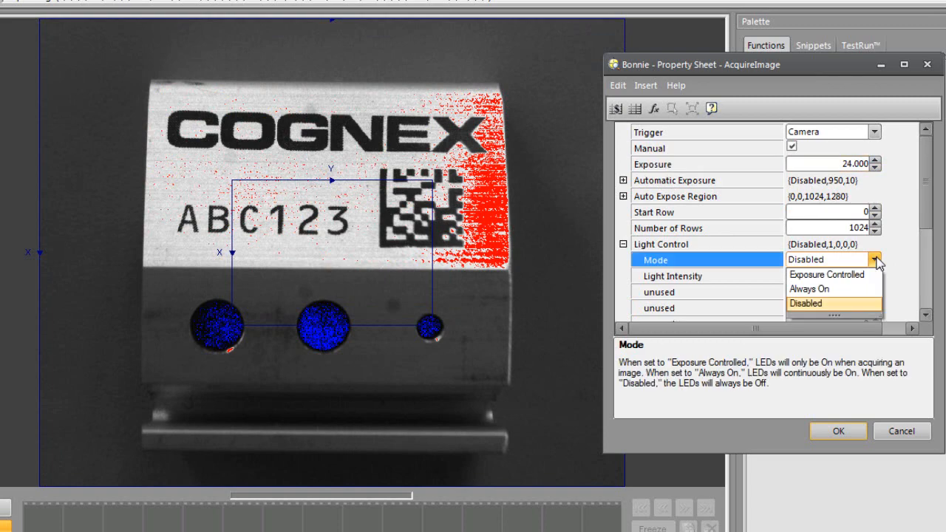
left_click(828, 275)
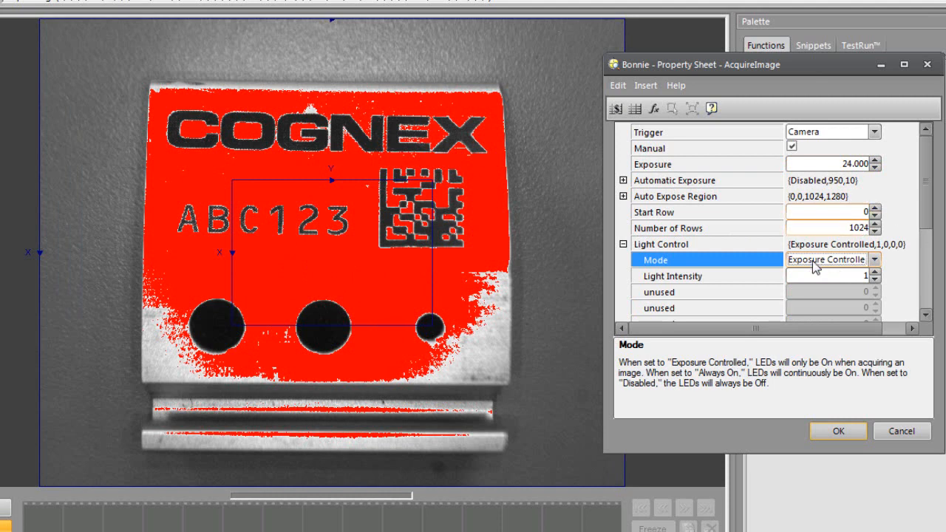
- Set the exposure to 8 ms and apply it to the image
left_click(841, 162)
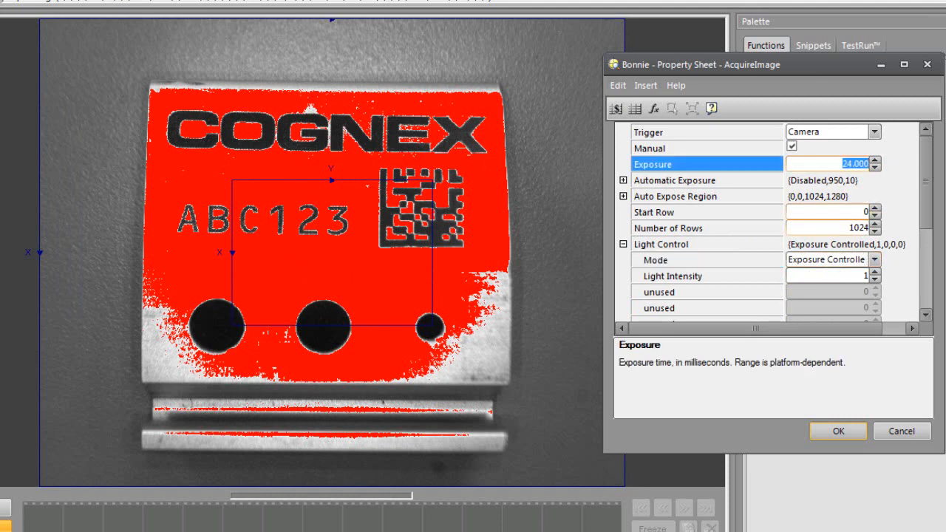
type("8")
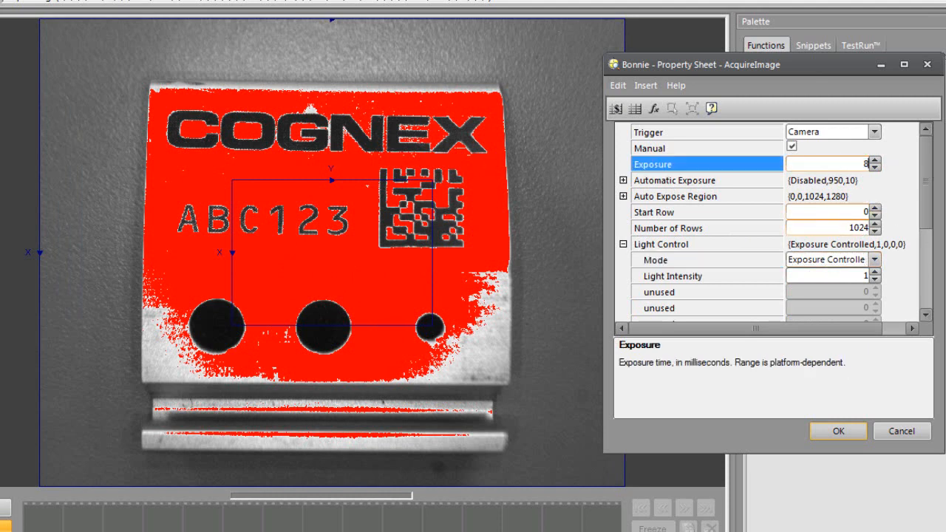
left_click(826, 212)
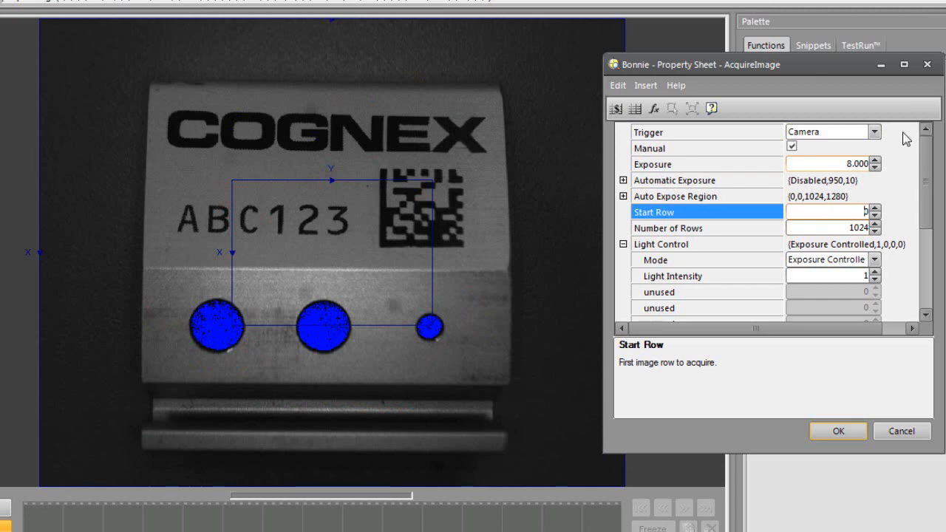
- Raise the light intensity gradually to 9 while watching the effect on the image
left_click(876, 272)
left_click(875, 272)
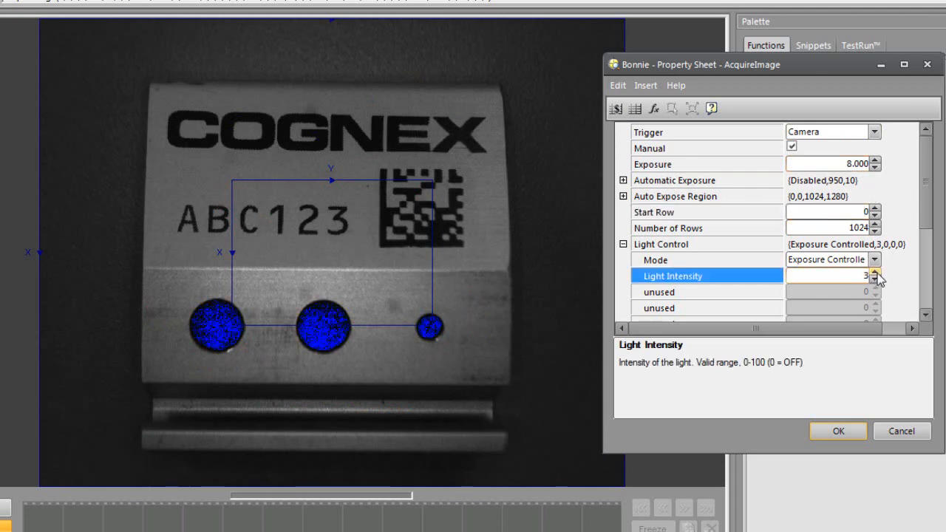
left_click(875, 272)
left_click(875, 272)
left_click(875, 272)
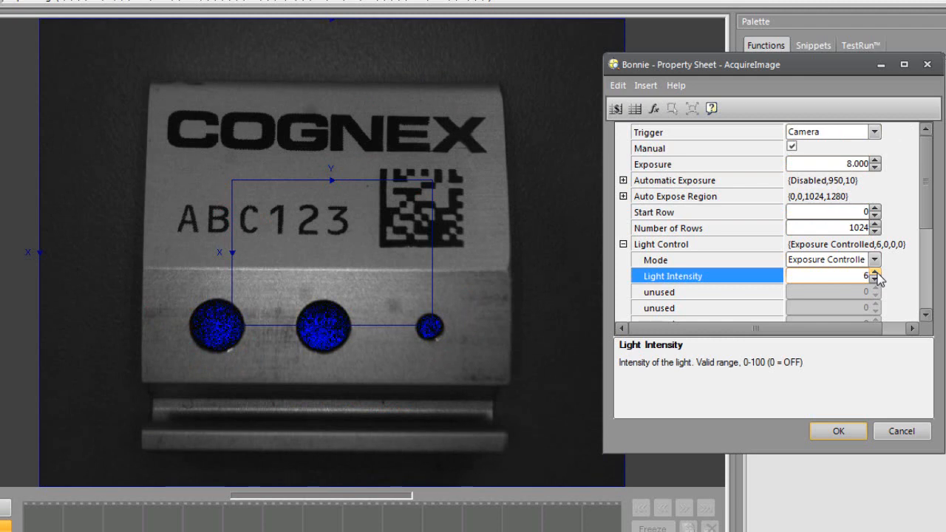
left_click(876, 273)
left_click(875, 272)
left_click(875, 273)
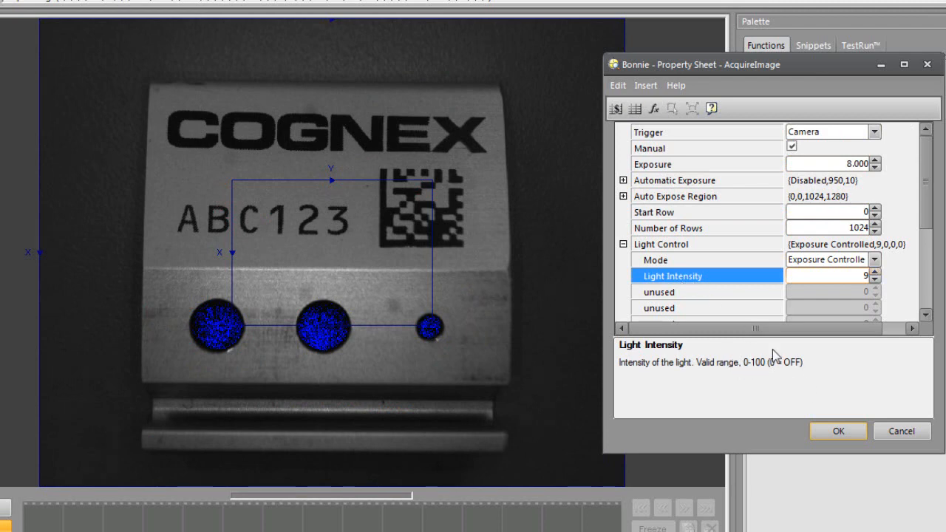
- Try a light intensity of 100 and apply it to the image
left_click_drag(833, 275, 935, 278)
type("100")
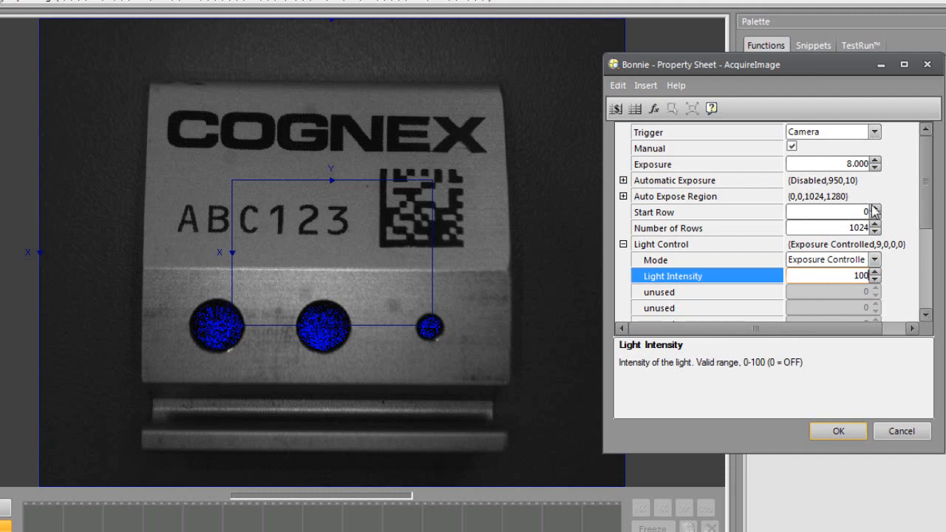
left_click(831, 210)
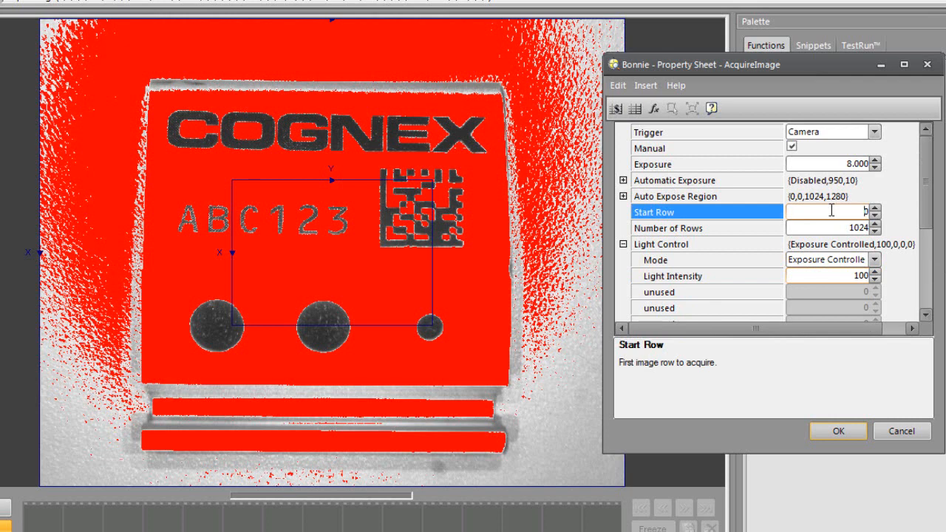
- Set the light intensity to 10 and apply it to the image
left_click_drag(839, 275, 897, 276)
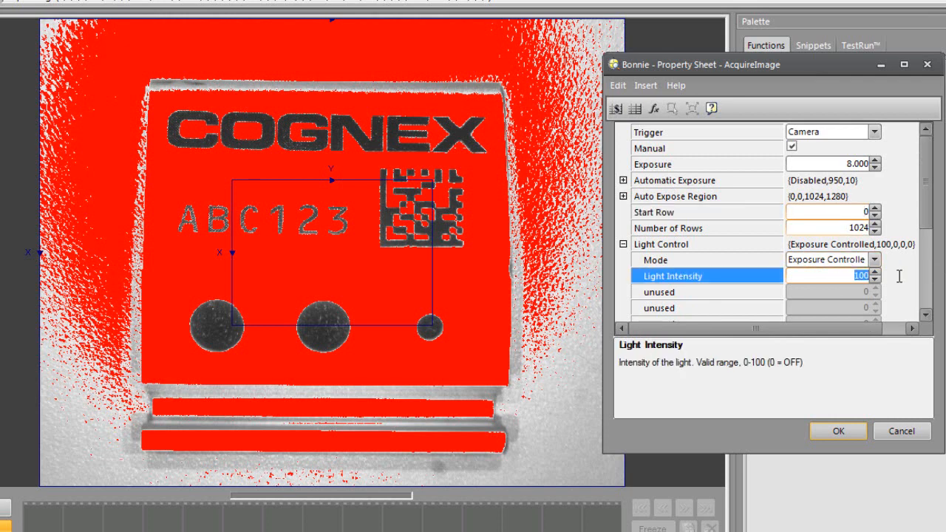
type("10")
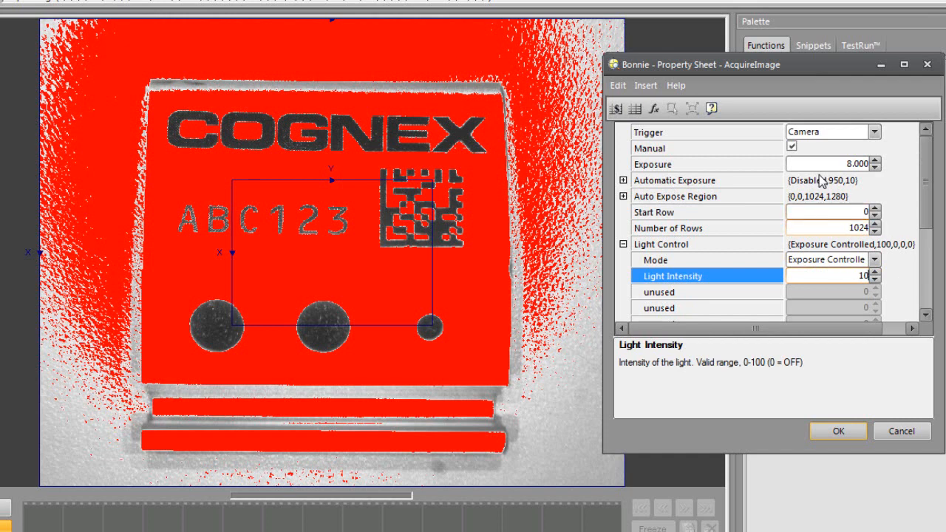
left_click(825, 210)
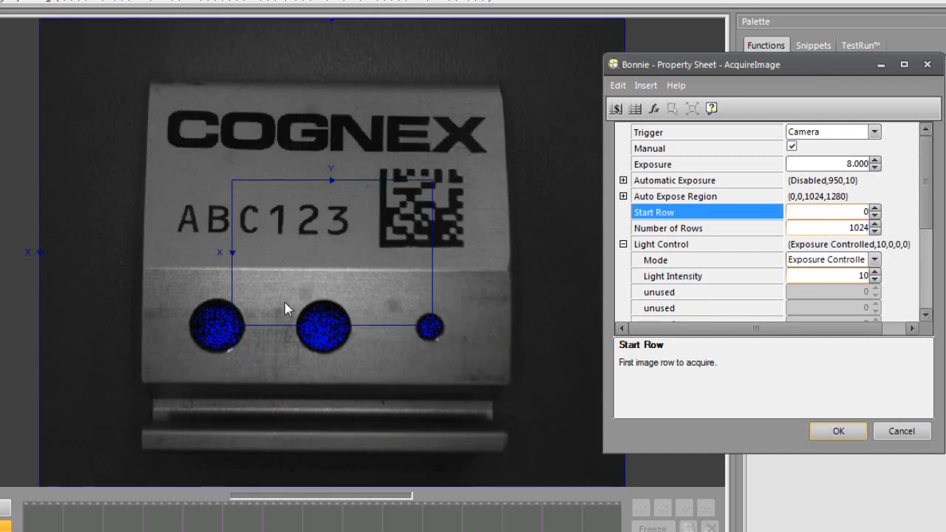
- Try a light intensity of 20 and apply it to the image
left_click(853, 275)
left_click_drag(853, 275, 896, 274)
type("20")
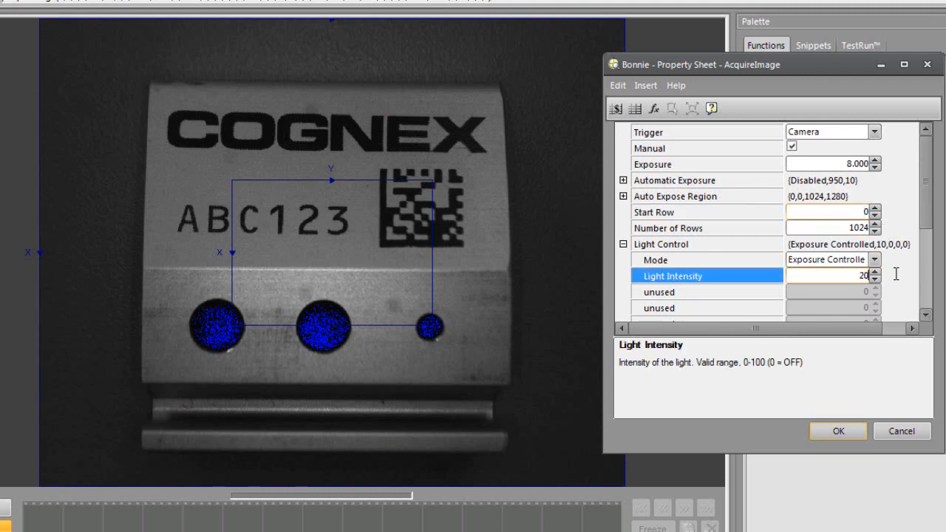
left_click(844, 209)
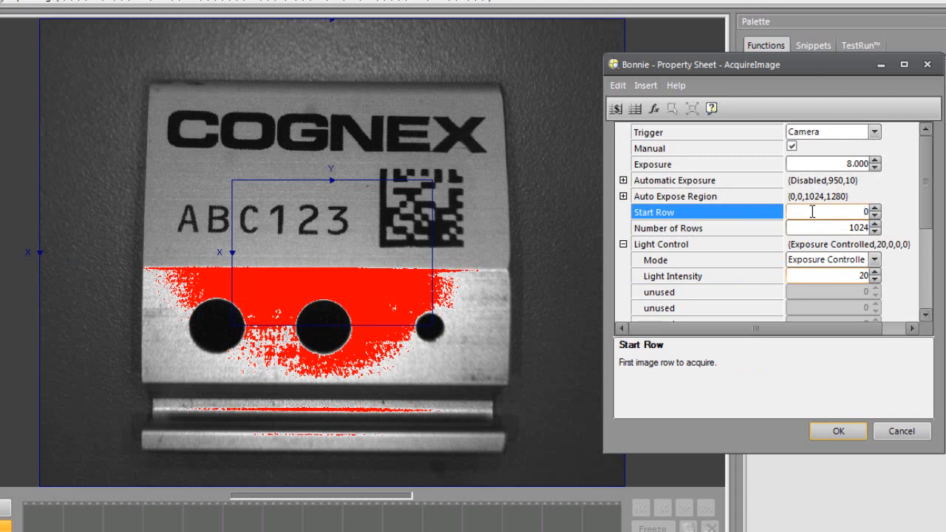
- Set the light intensity to 15, apply it to the image and accept the AcquireImage settings
left_click_drag(850, 274, 916, 256)
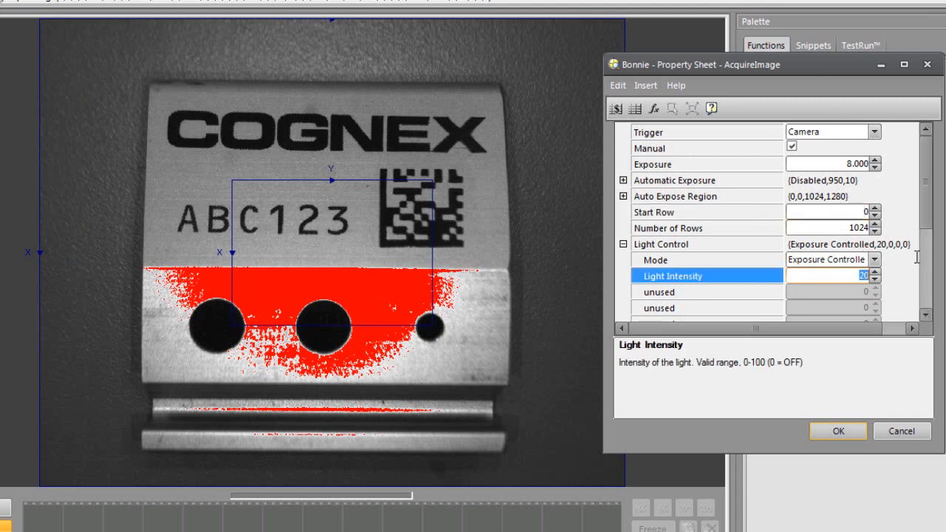
type("15")
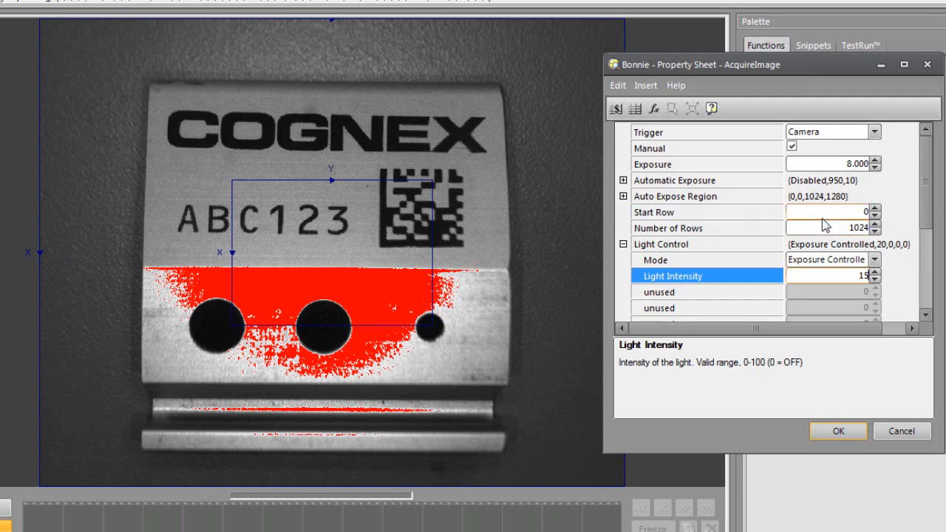
left_click(822, 212)
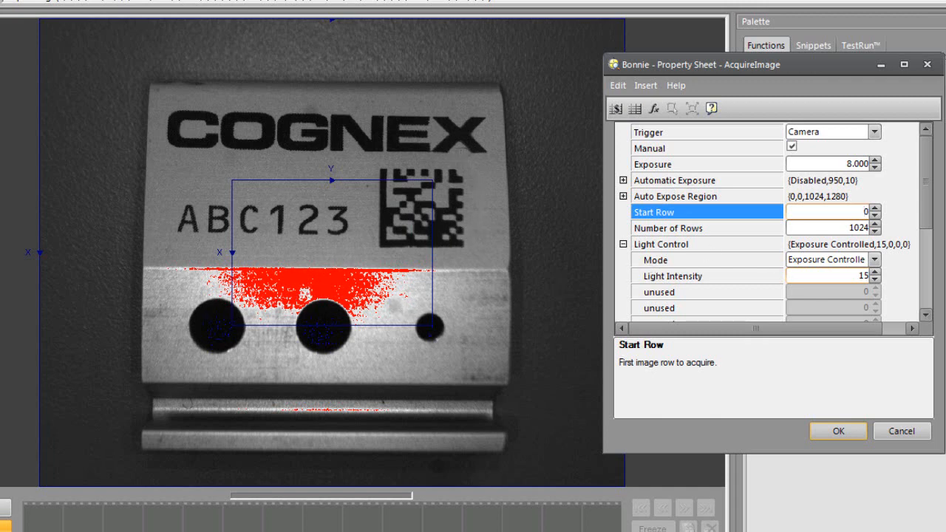
left_click(838, 431)
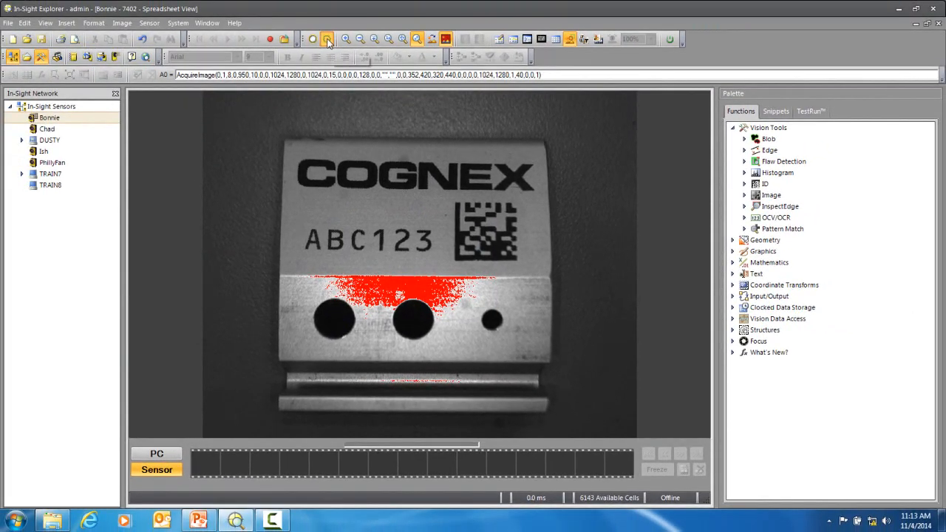
- Autofocus the camera in live video with the new light settings, and return to the still image
left_click(328, 41)
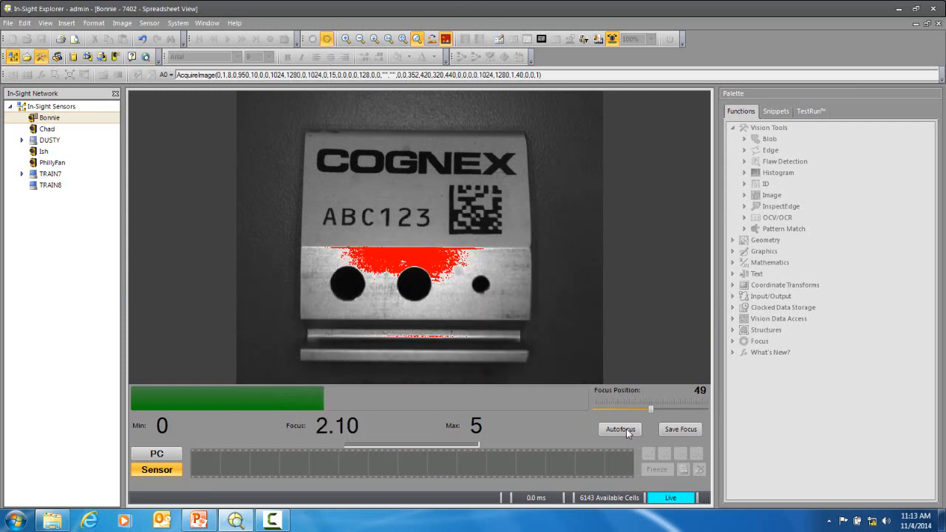
left_click(624, 429)
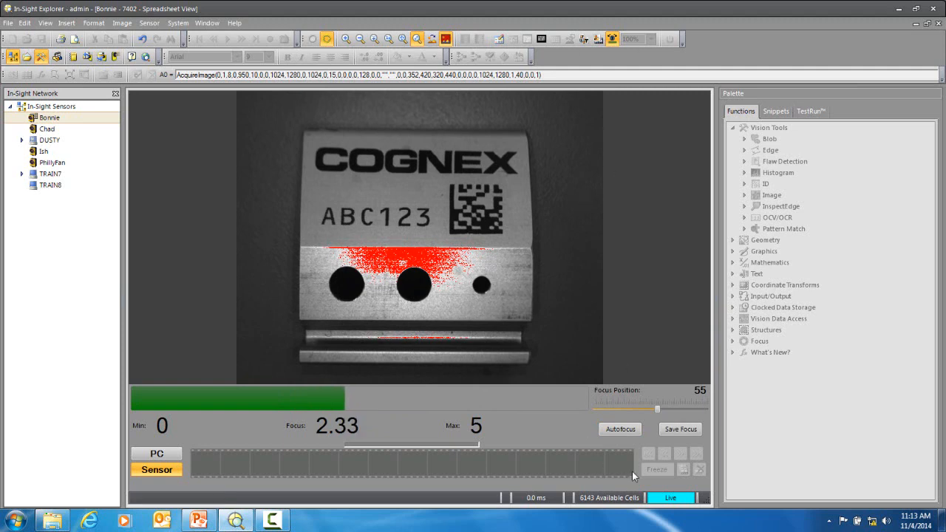
left_click(328, 40)
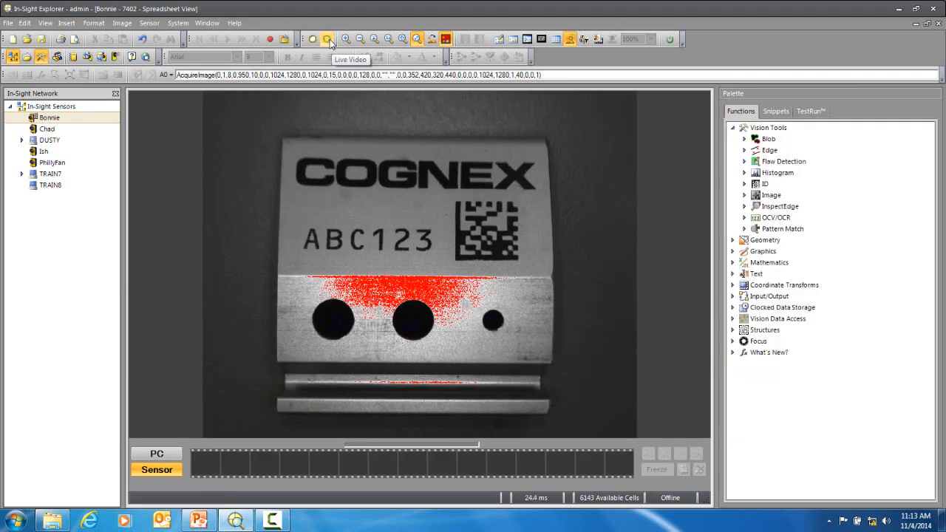
- Turn off the image saturation display and show the spreadsheet grid over the image
left_click(447, 40)
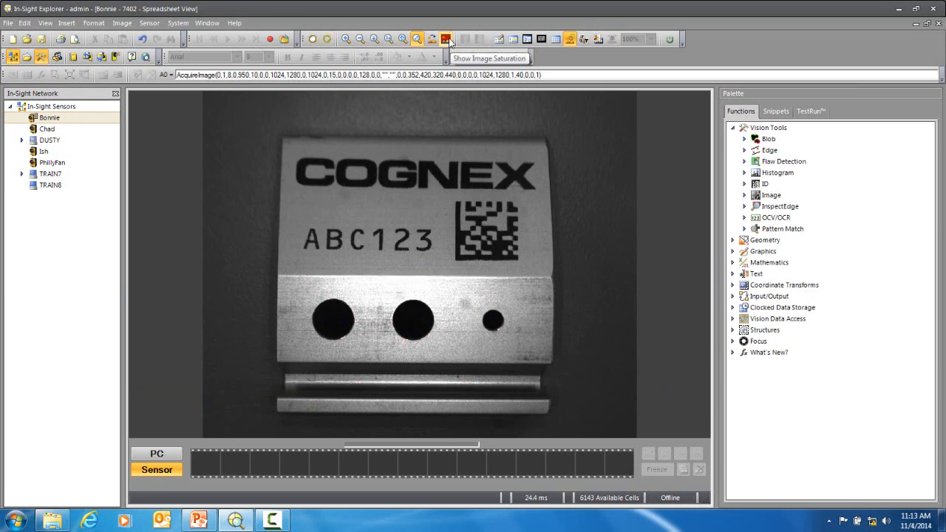
left_click(558, 40)
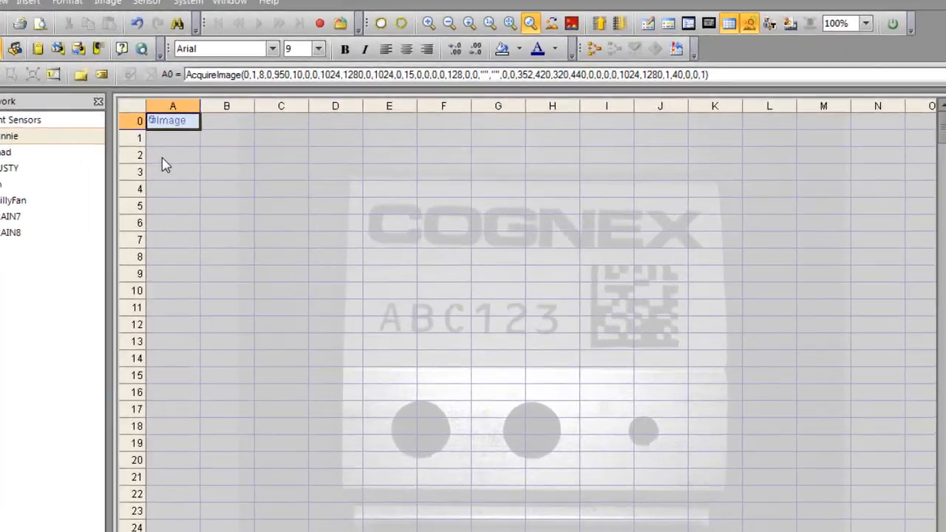
- Enter the value 2 in cell A2 and the value 3 in cell A3
left_click(159, 132)
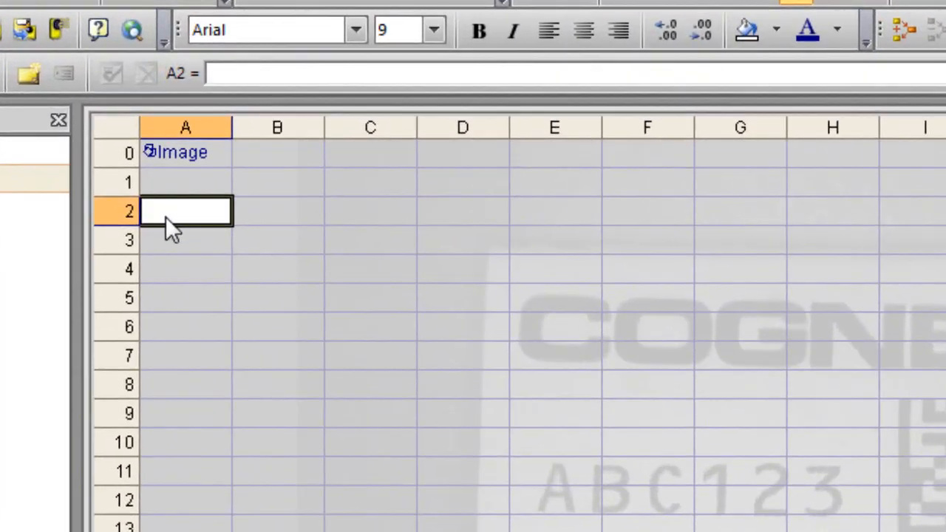
type("2")
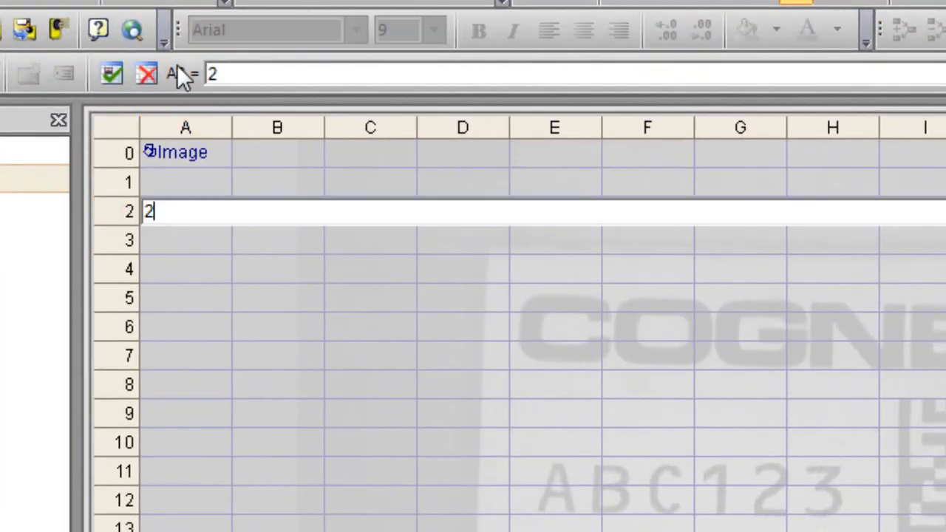
left_click(186, 238)
type("3")
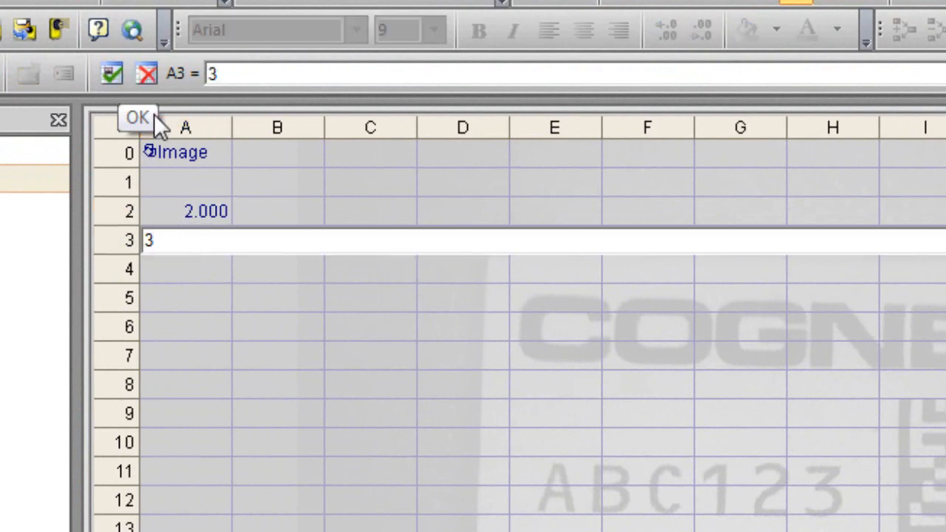
left_click(111, 73)
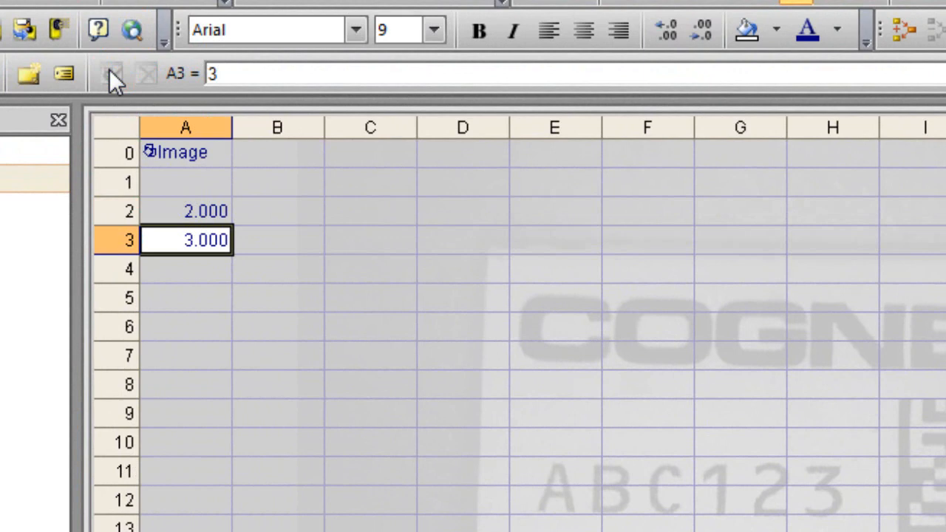
- Enter the formula $A$2+$A$3 in cell A5, picking both cells as absolute references
left_click(182, 306)
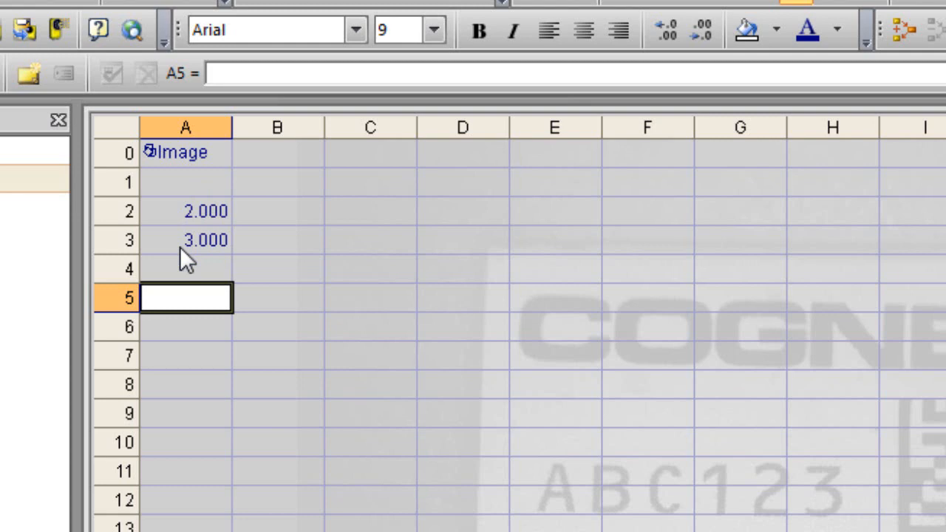
double_click(194, 297)
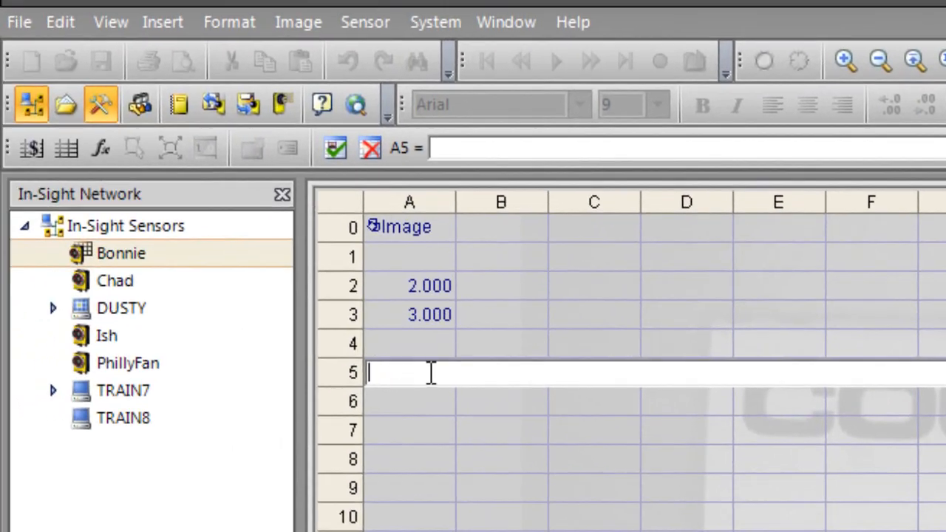
left_click(458, 150)
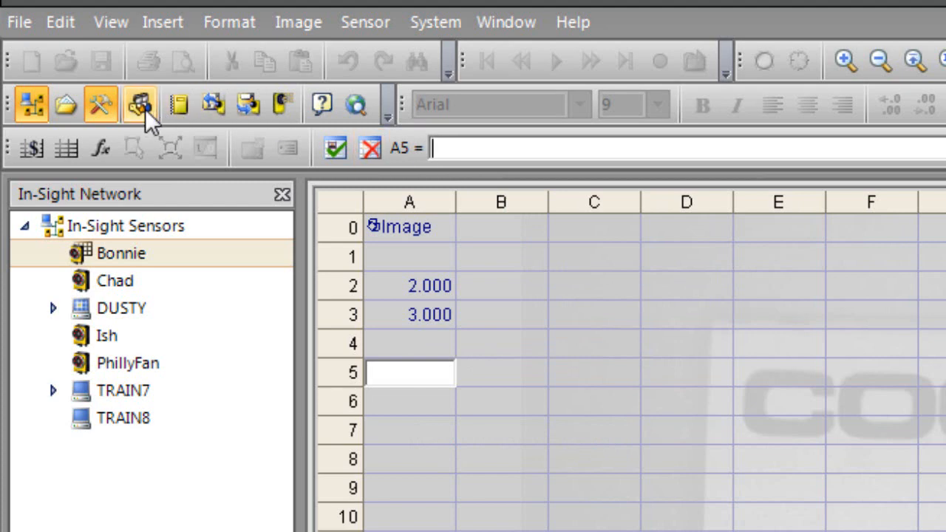
left_click(30, 147)
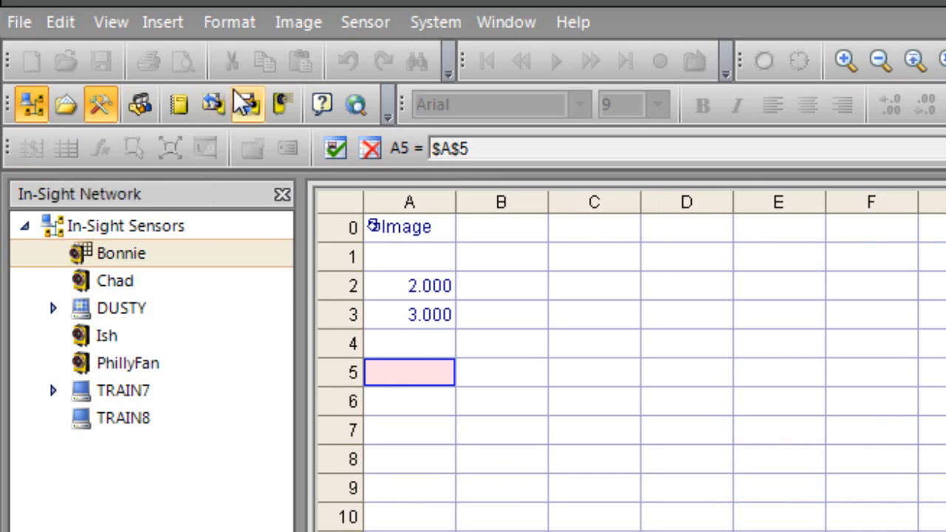
left_click(427, 281)
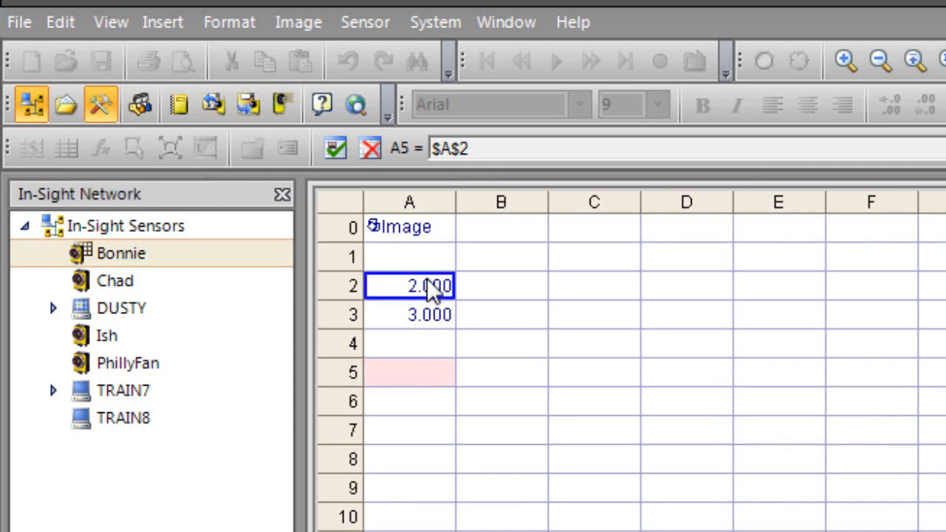
left_click(336, 148)
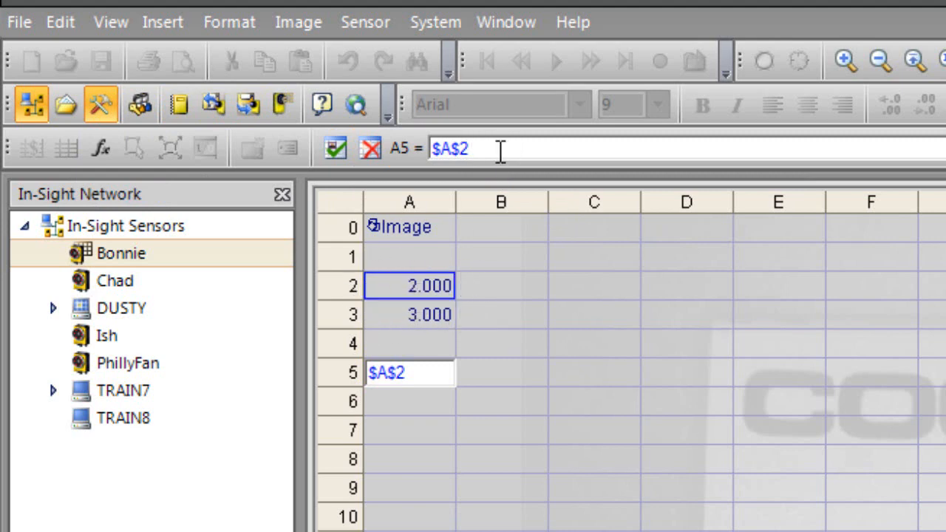
type("+")
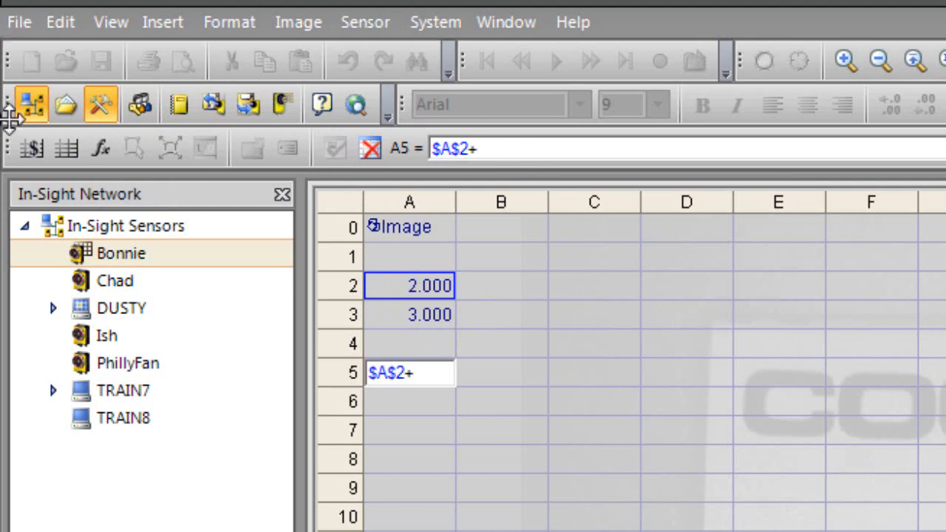
left_click(31, 145)
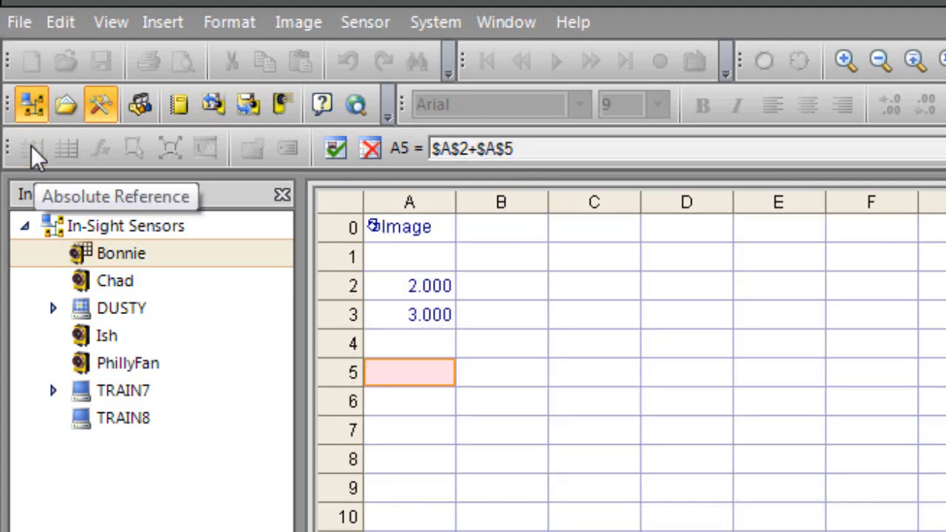
left_click(423, 312)
left_click(334, 146)
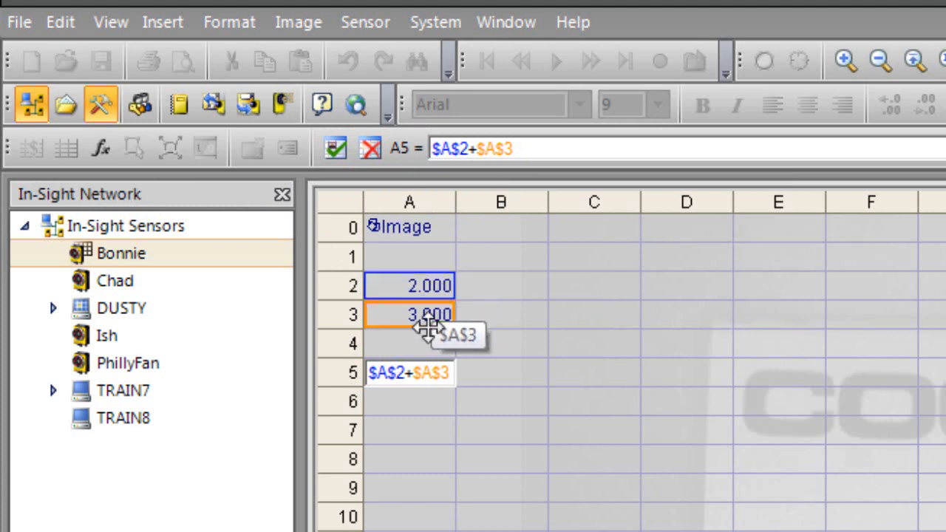
left_click(334, 148)
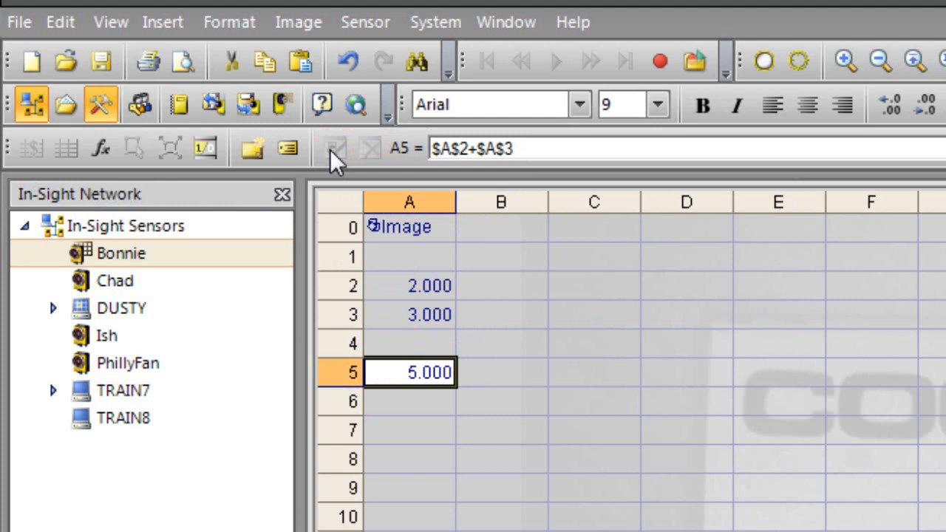
- Change the value in cell A2 to 8
left_click(409, 286)
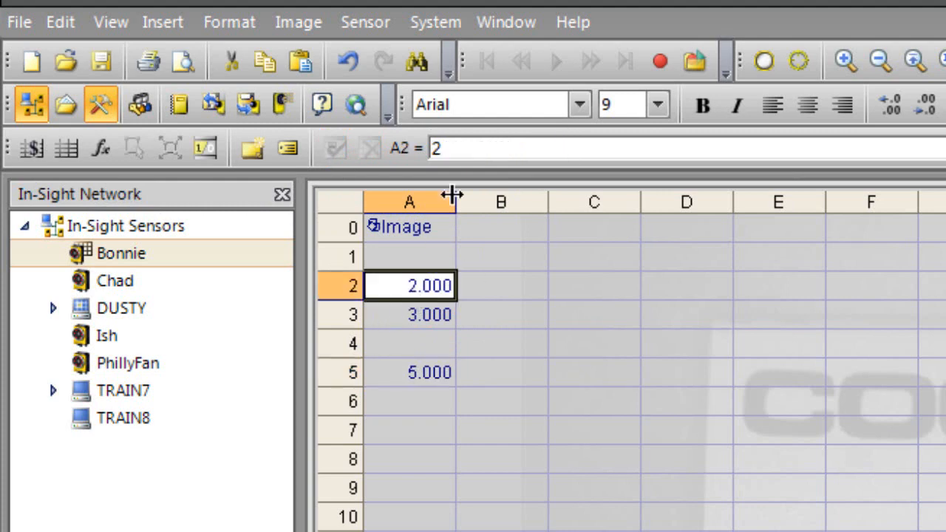
left_click(420, 147)
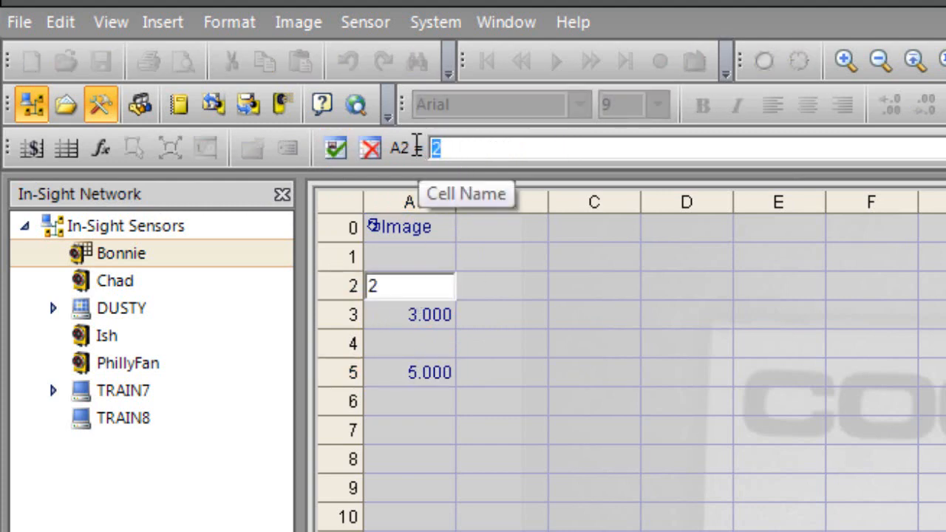
type("8")
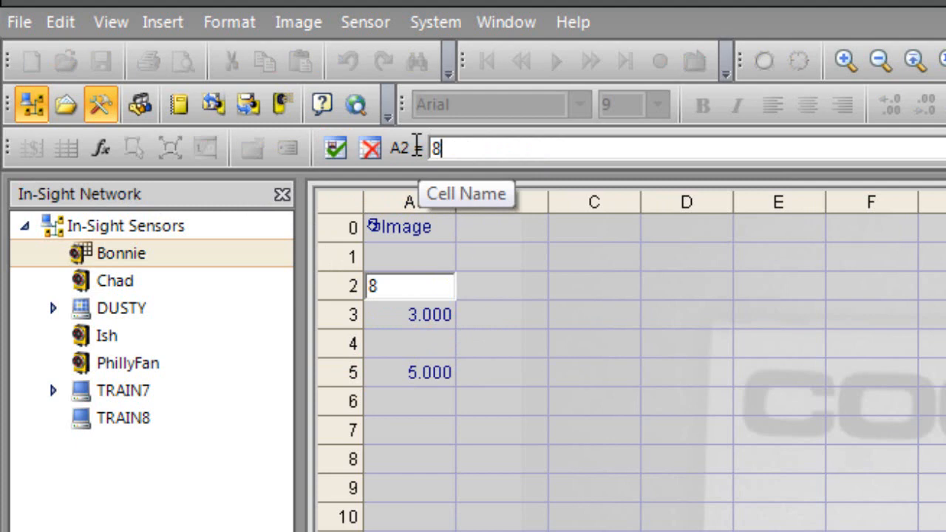
left_click(336, 148)
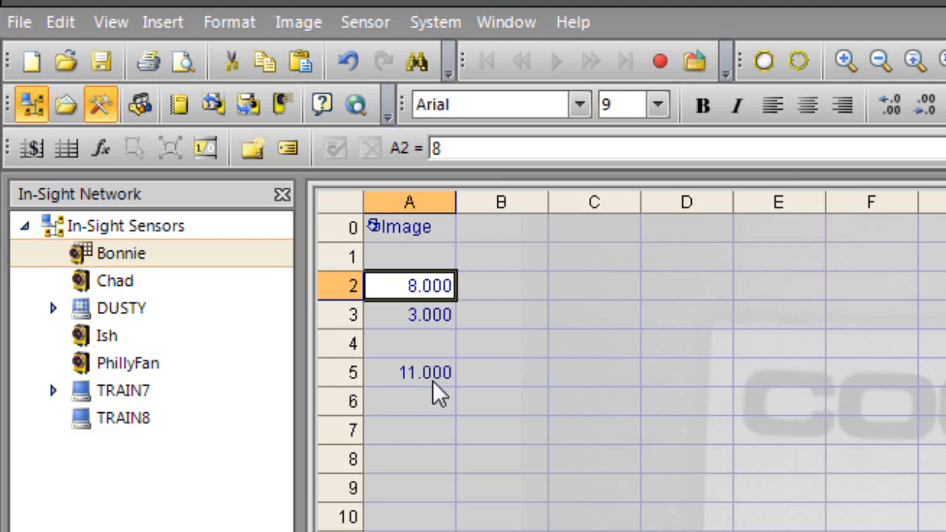
- Enter the formula A2+A3 in cell A7, picking both cells as relative references
left_click(415, 430)
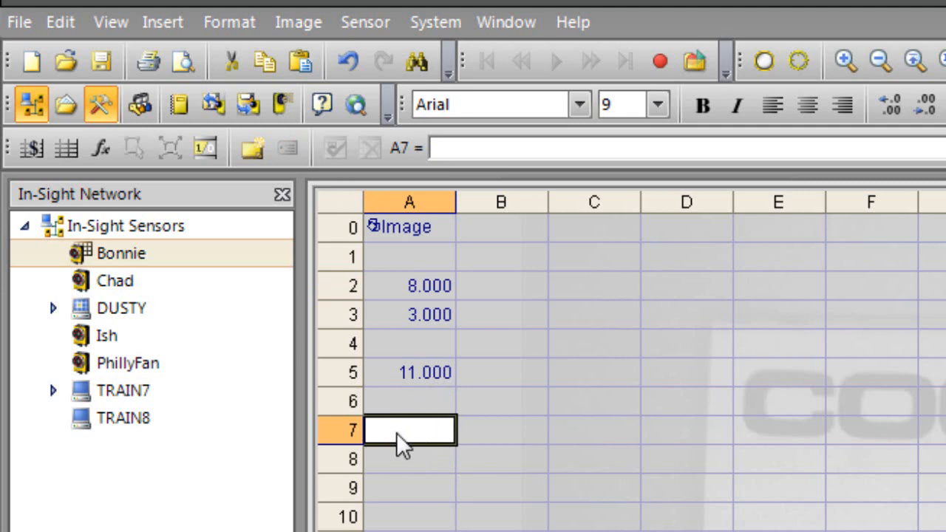
double_click(398, 431)
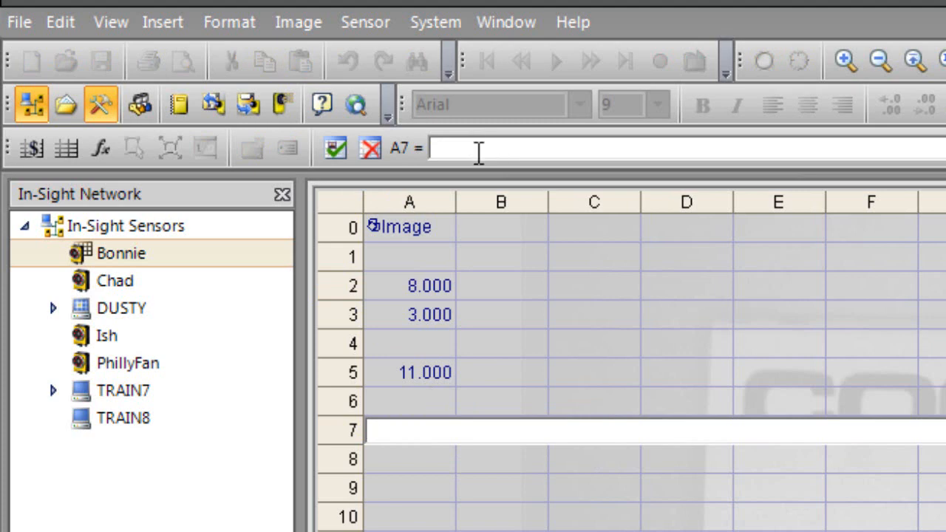
left_click(67, 146)
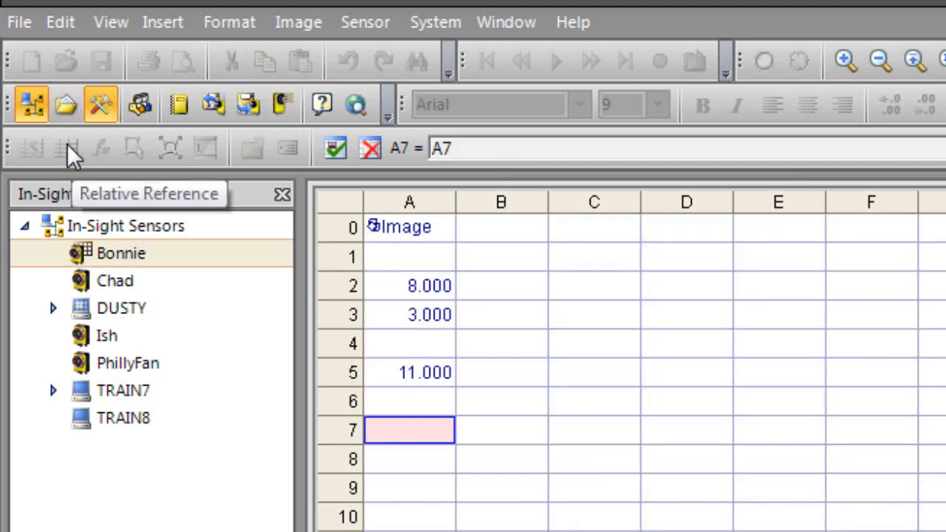
left_click(414, 281)
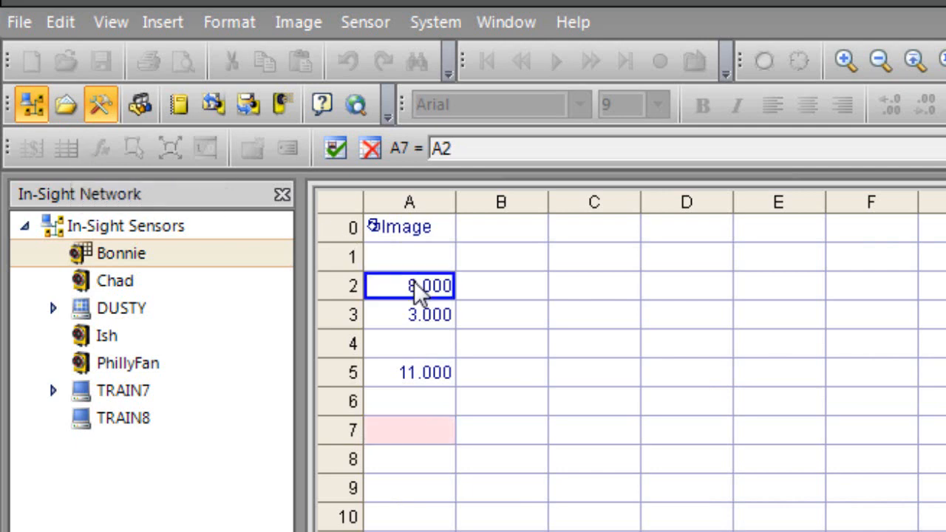
left_click(335, 150)
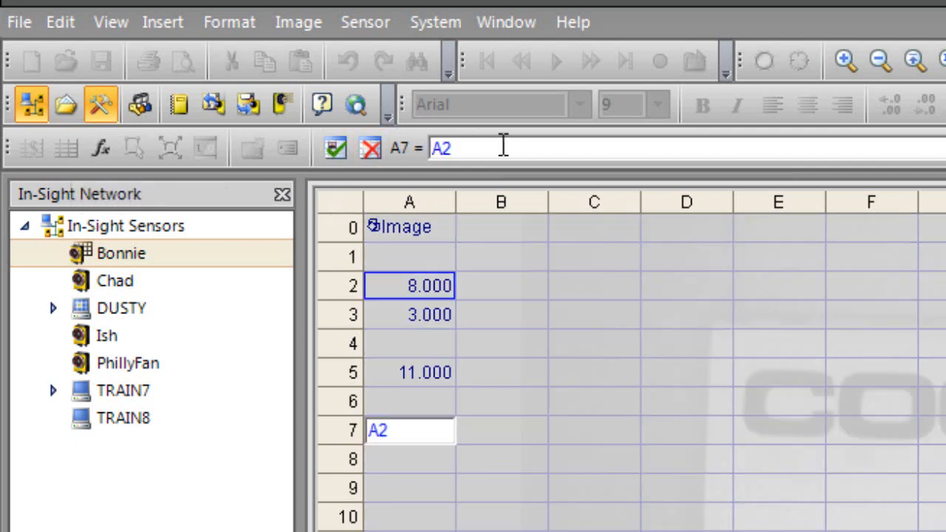
type("+A7")
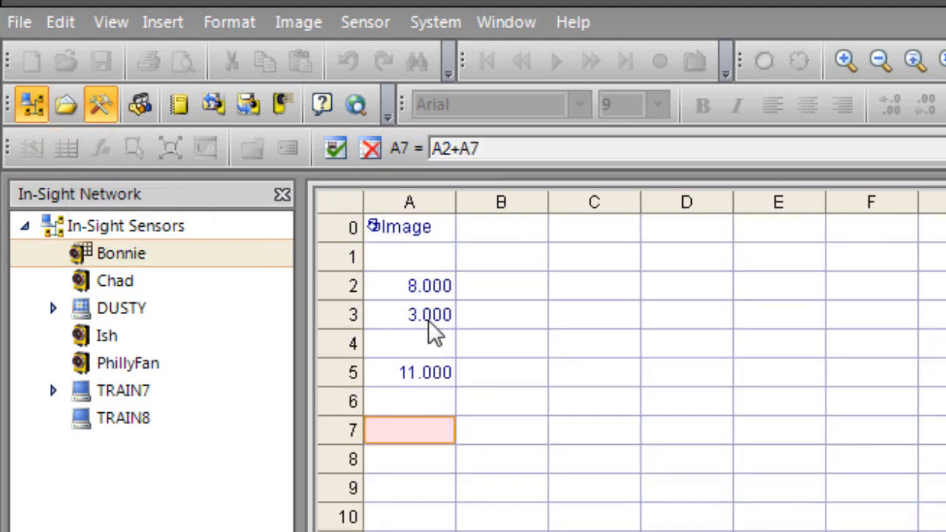
left_click(428, 314)
left_click(336, 142)
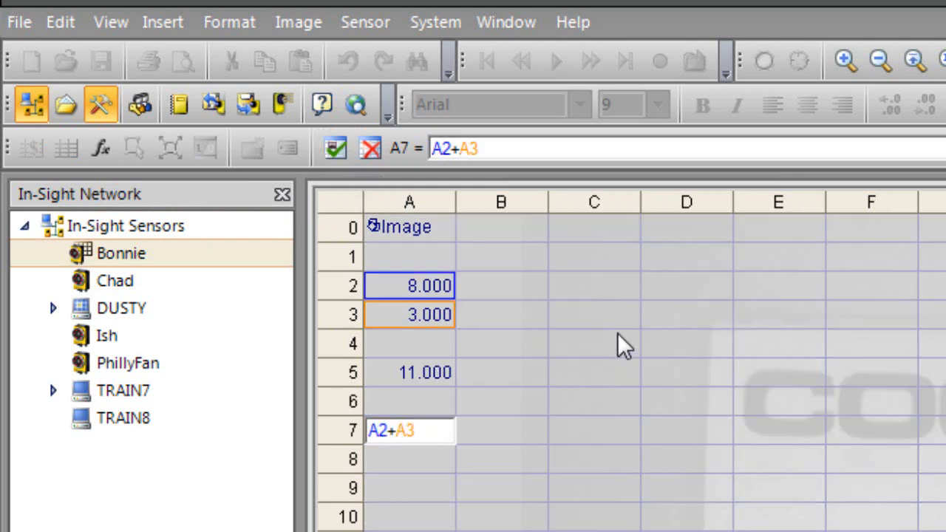
left_click(336, 148)
- Change the value in cell A3 to -1
left_click(432, 311)
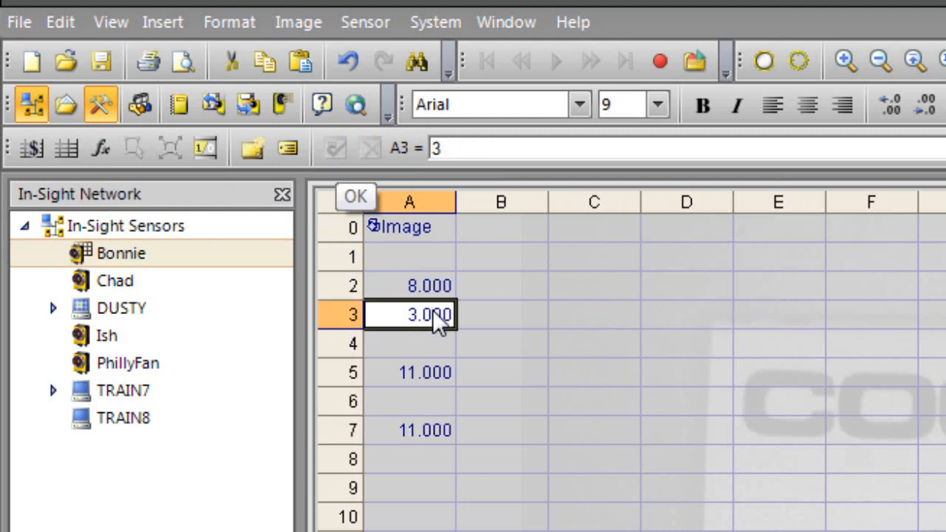
left_click(470, 142)
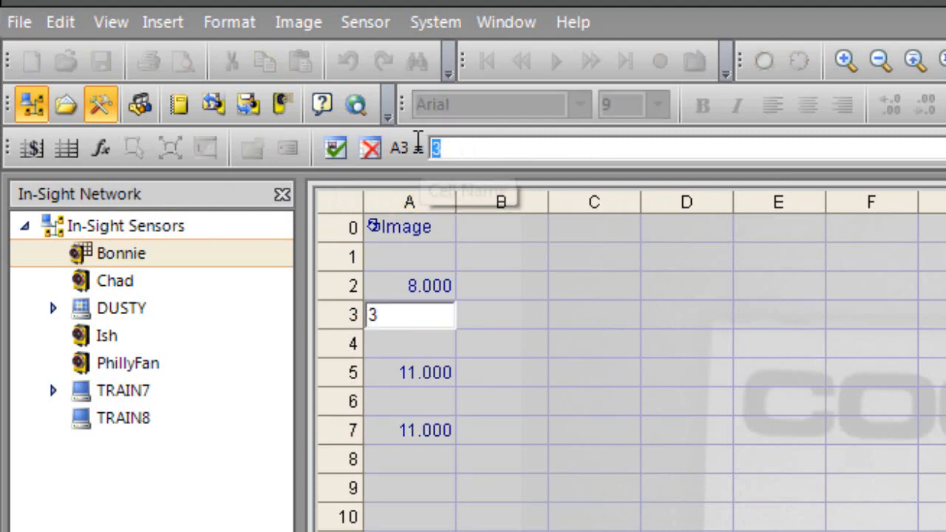
type("-1")
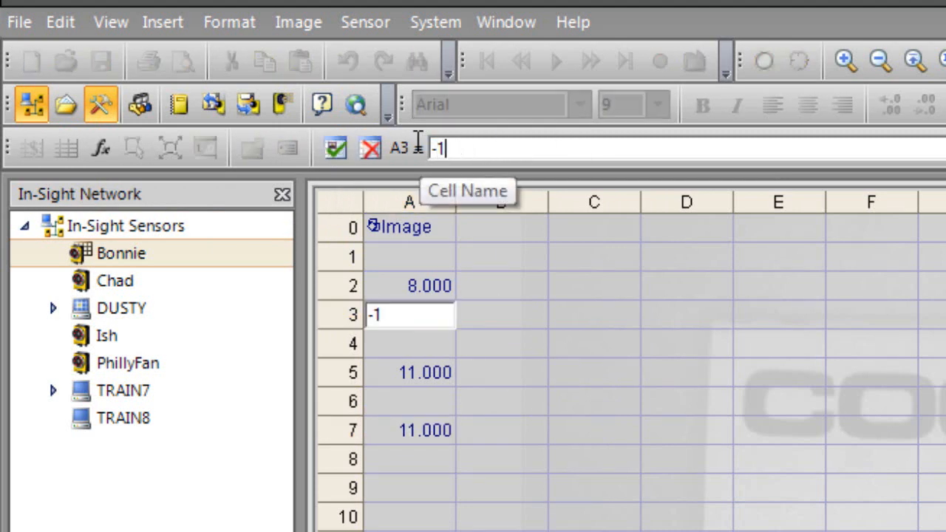
left_click(336, 148)
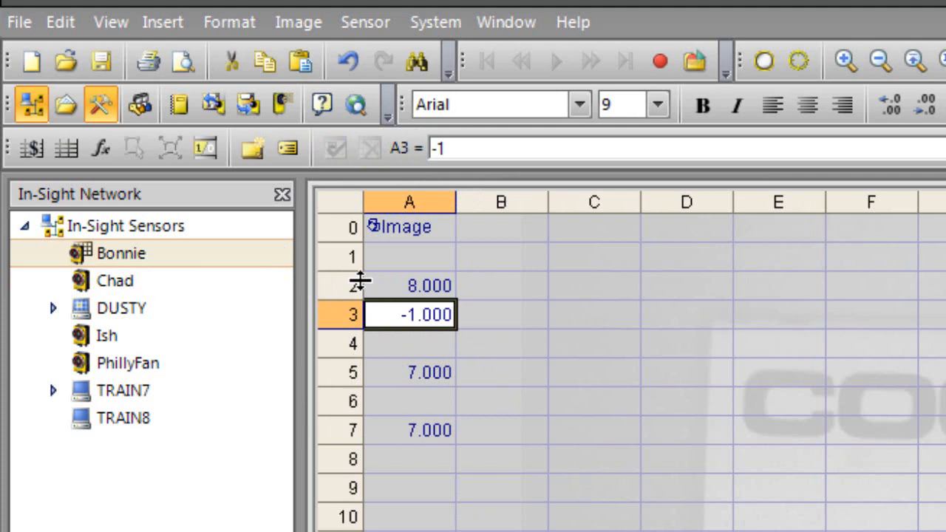
- Copy the absolute-reference formula from cell A5 and paste it into cell D5
left_click(426, 367)
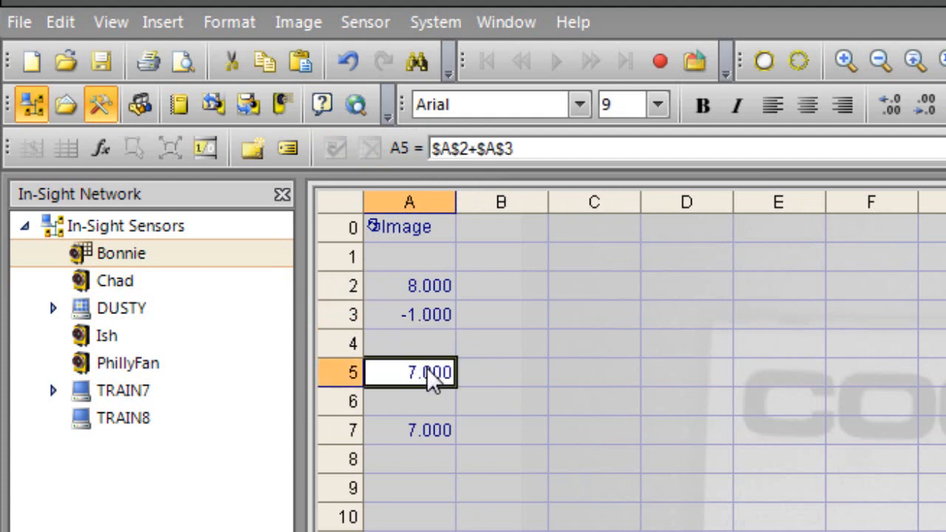
right_click(431, 381)
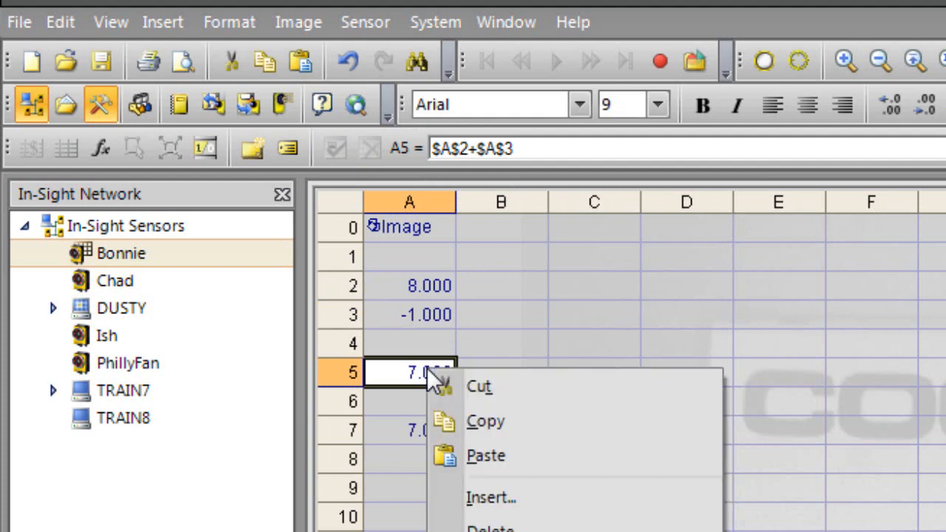
left_click(503, 422)
left_click(692, 369)
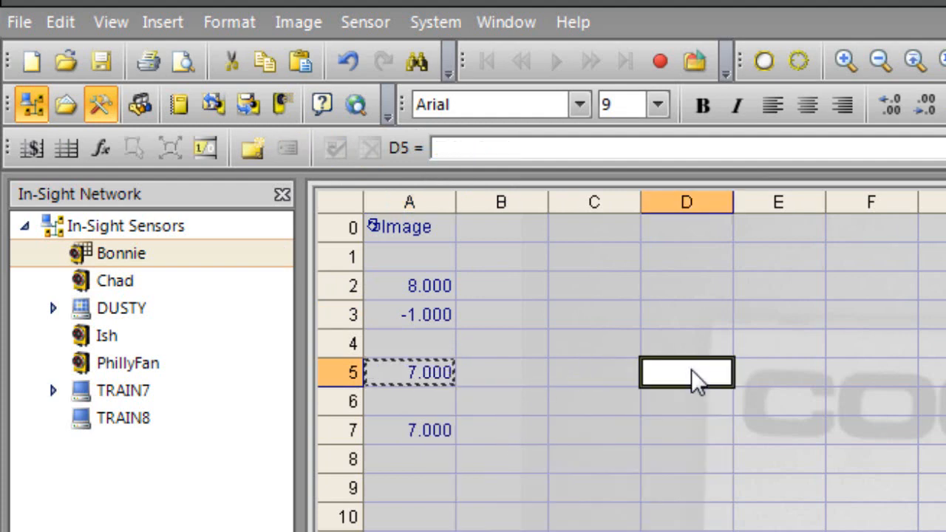
right_click(690, 369)
left_click(810, 457)
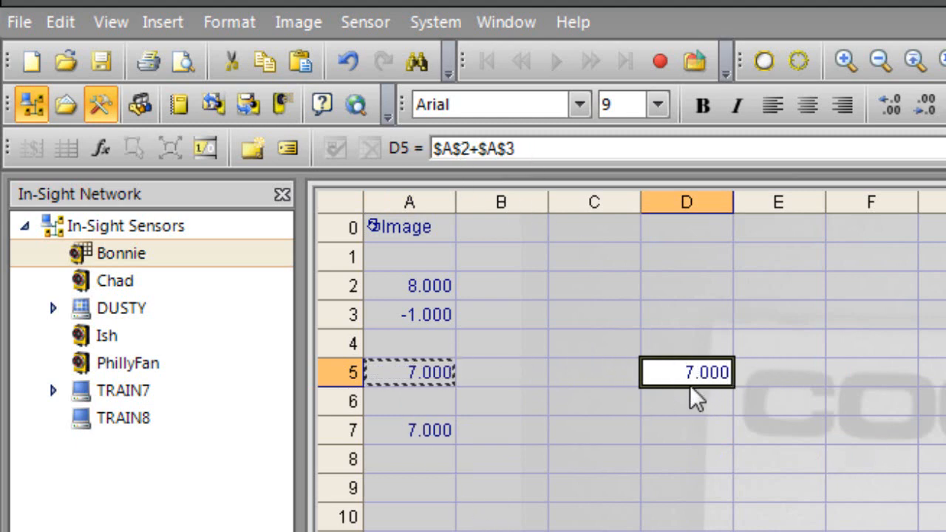
- Copy the relative-reference formula from cell A7 and paste it into cell D7
left_click(434, 429)
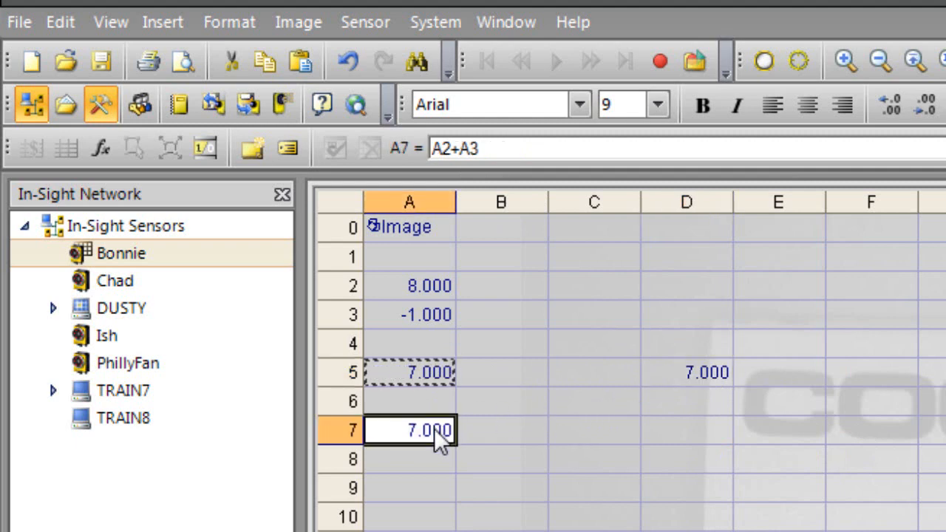
right_click(436, 437)
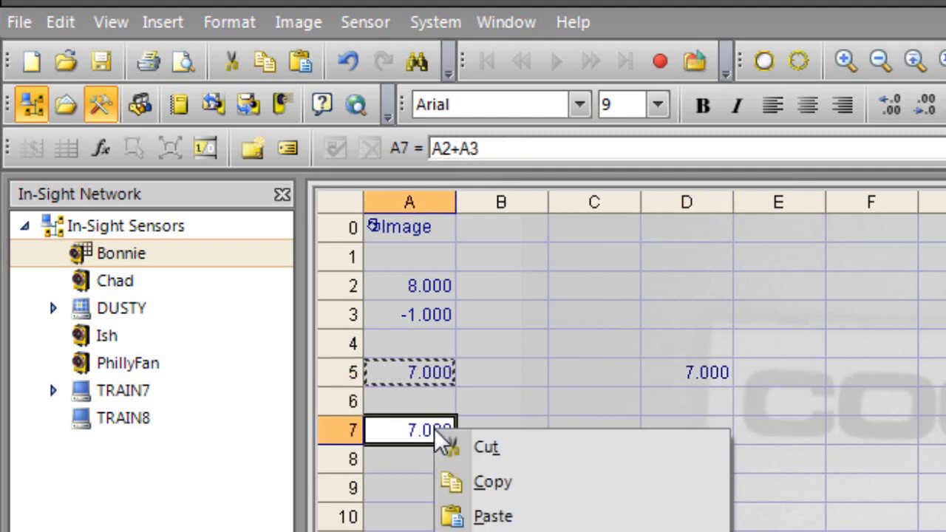
left_click(485, 480)
left_click(702, 433)
right_click(703, 434)
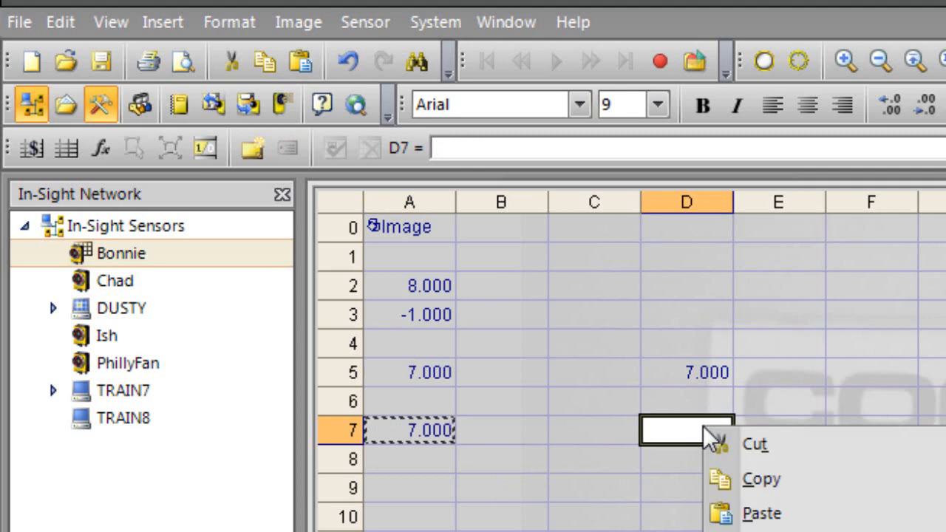
left_click(755, 511)
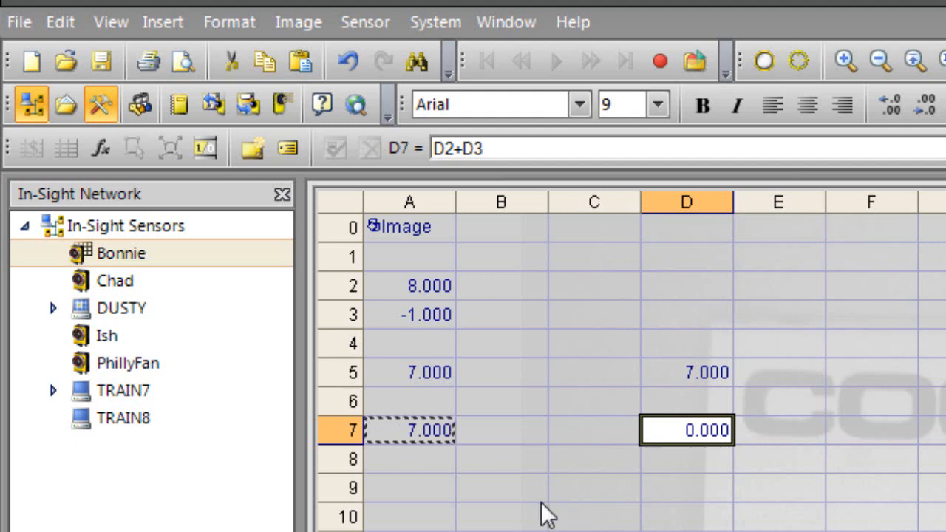
- Start a formula in cell A9 that adds A2 and A3, picking both cells in the grid
left_click(399, 488)
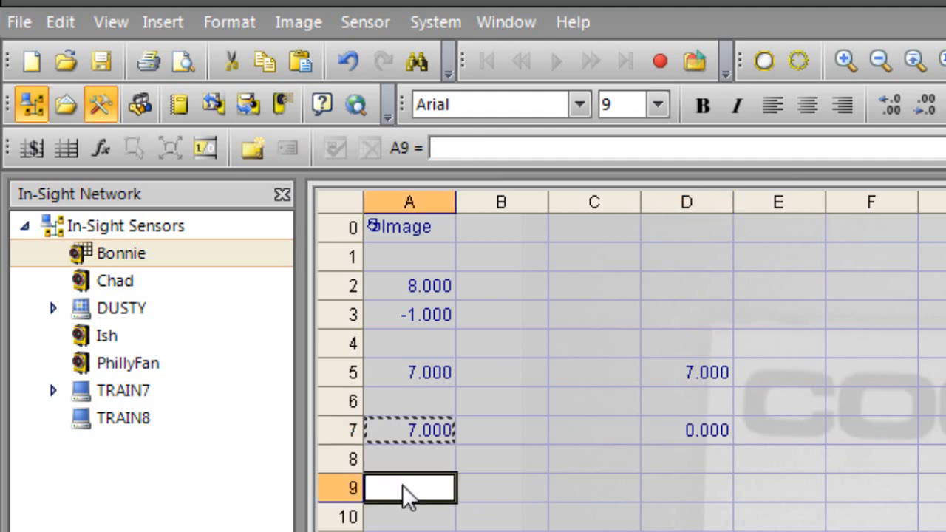
key("equal")
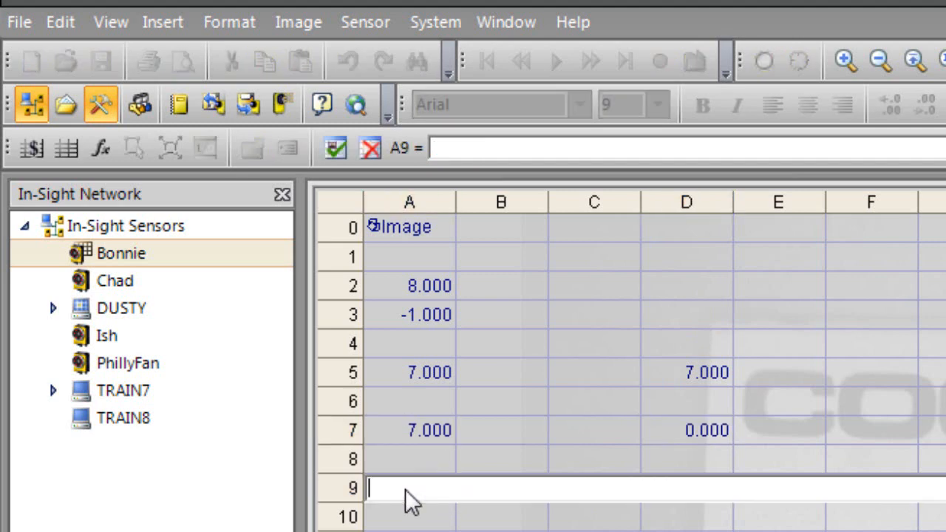
left_click(417, 284)
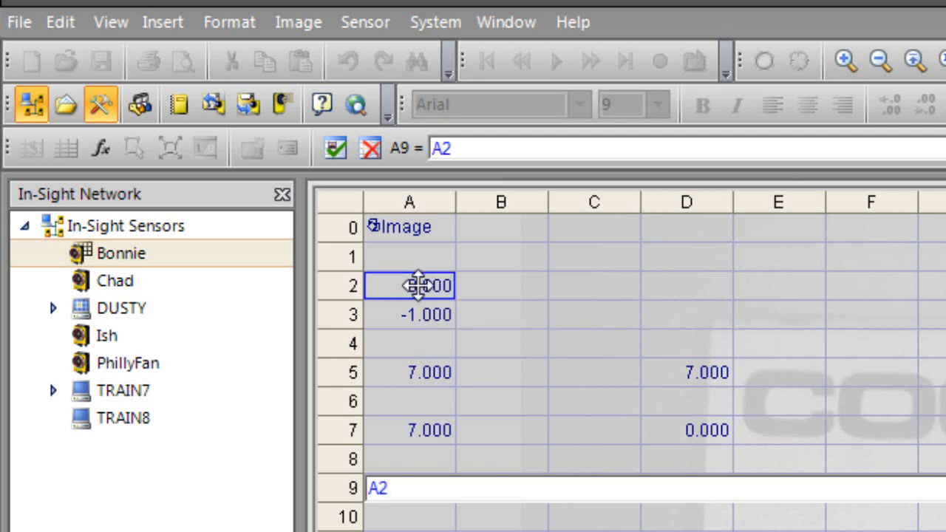
type("+")
left_click(423, 314)
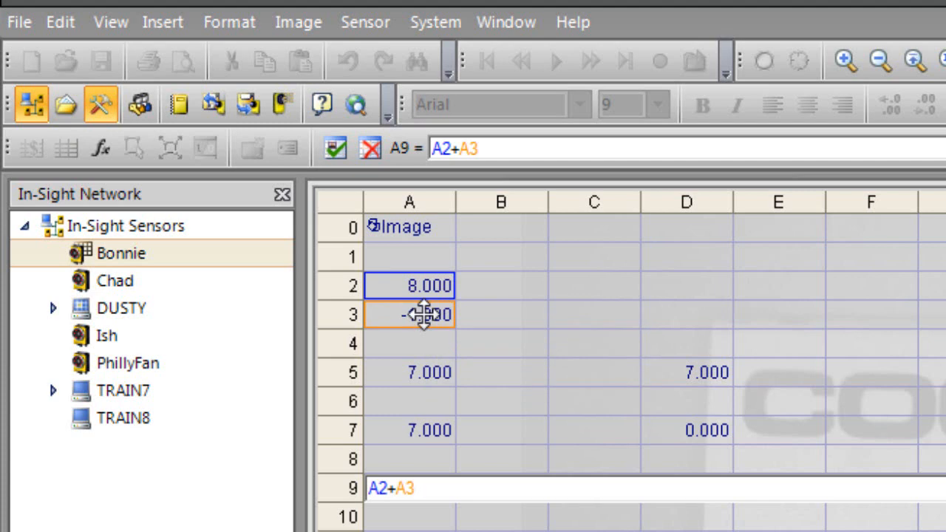
left_click(445, 147)
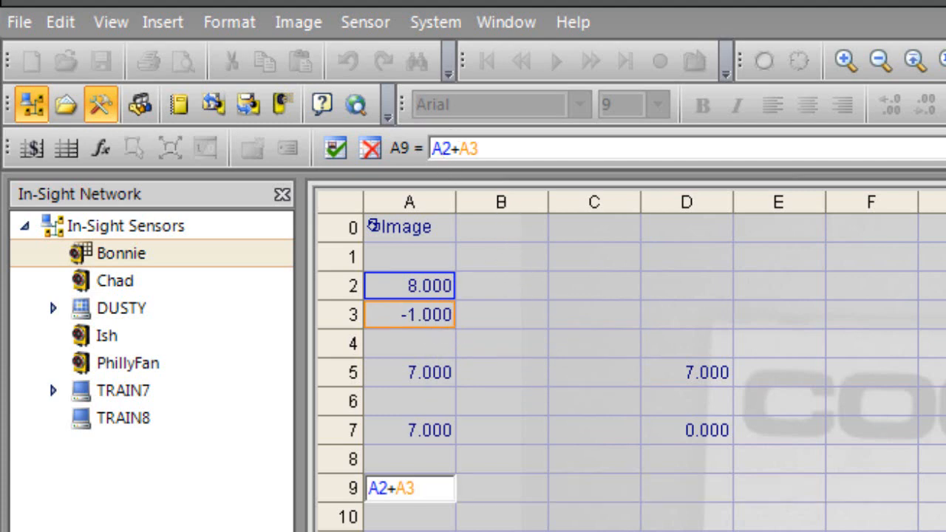
- Cycle the A2 reference in cell A9's formula through $A$2, A$2, $A2 and A2, and discard the entry
left_click(449, 157)
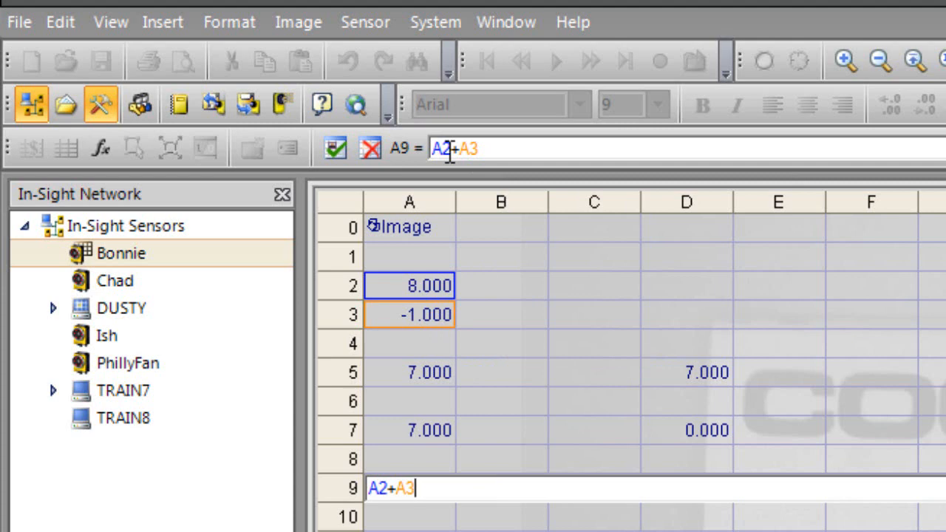
left_click(449, 150)
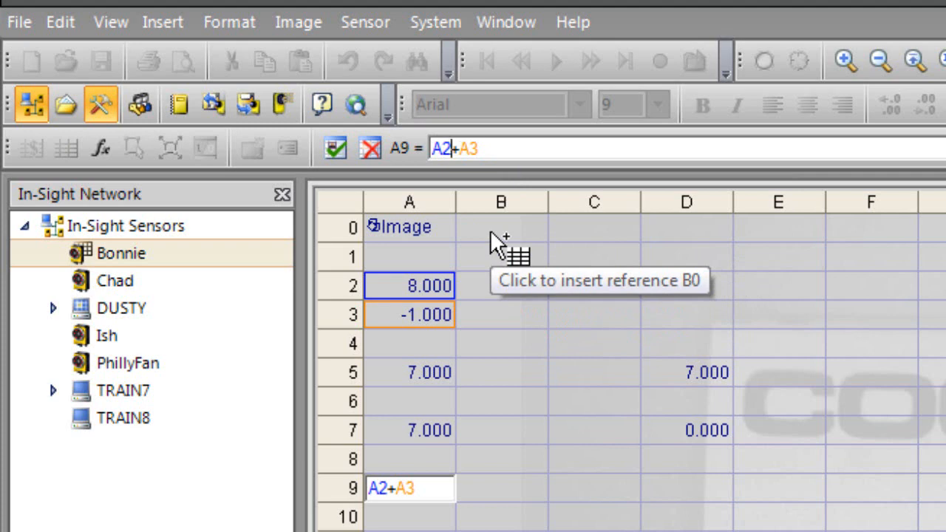
key("F4")
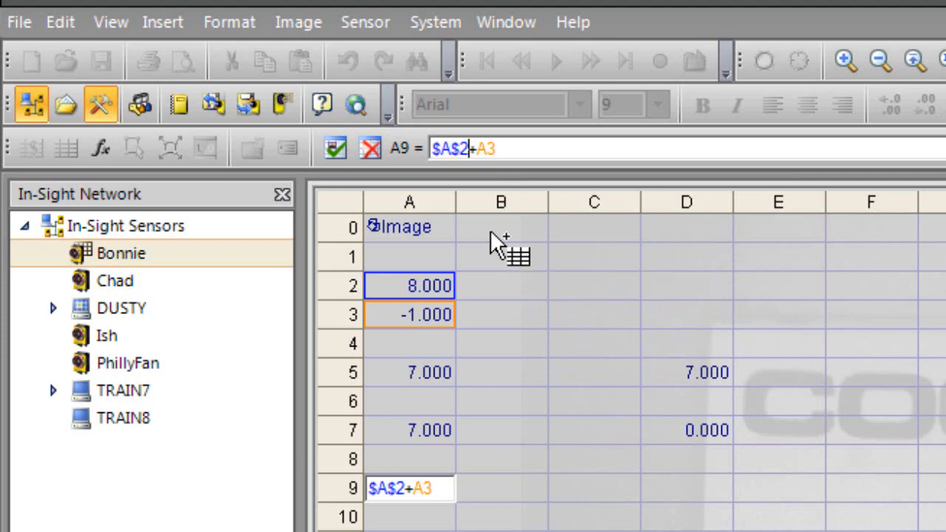
key("F4")
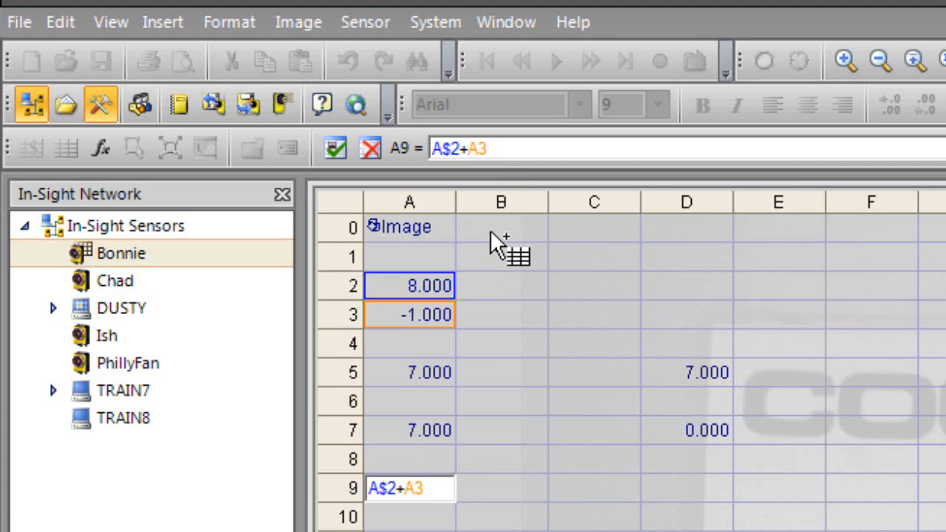
key("F4")
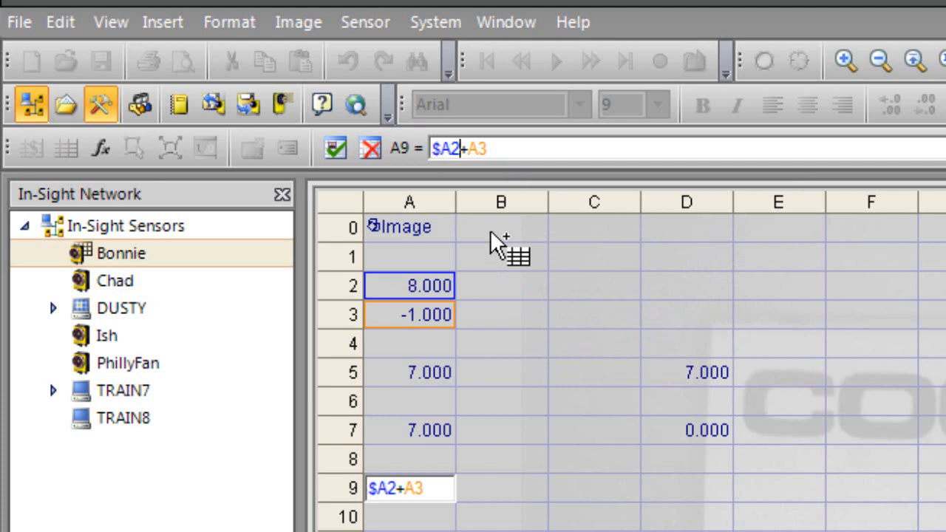
key("F4")
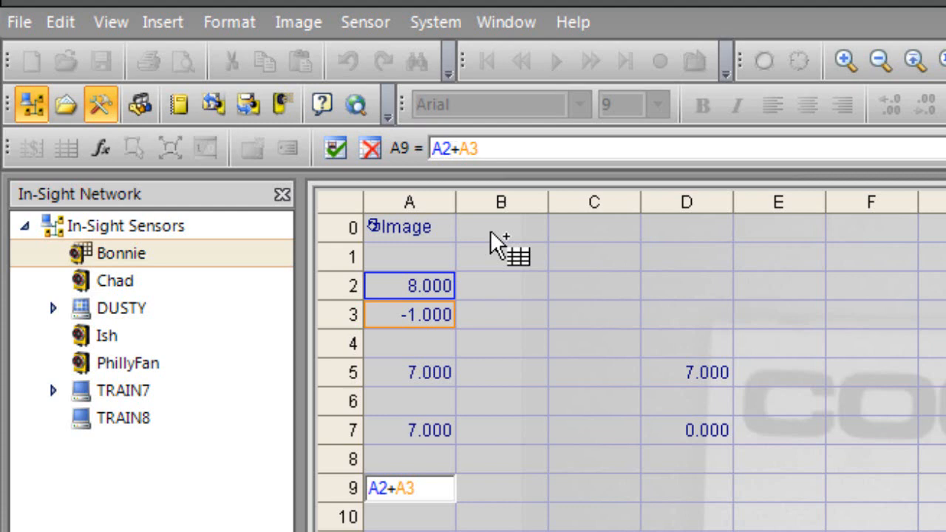
key("Escape")
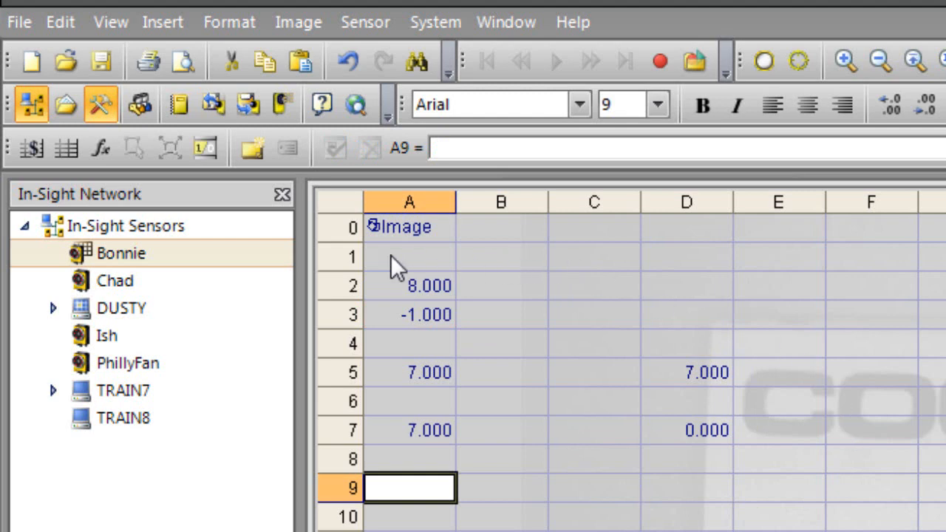
- Clear the contents of cells A1 through E9, keeping the Image cell in row 0
left_click_drag(390, 254, 742, 506)
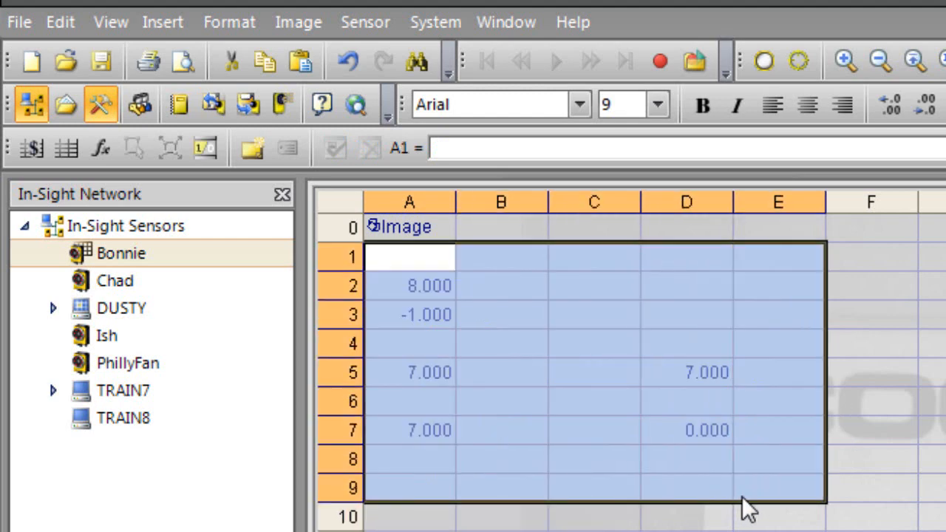
key("Delete")
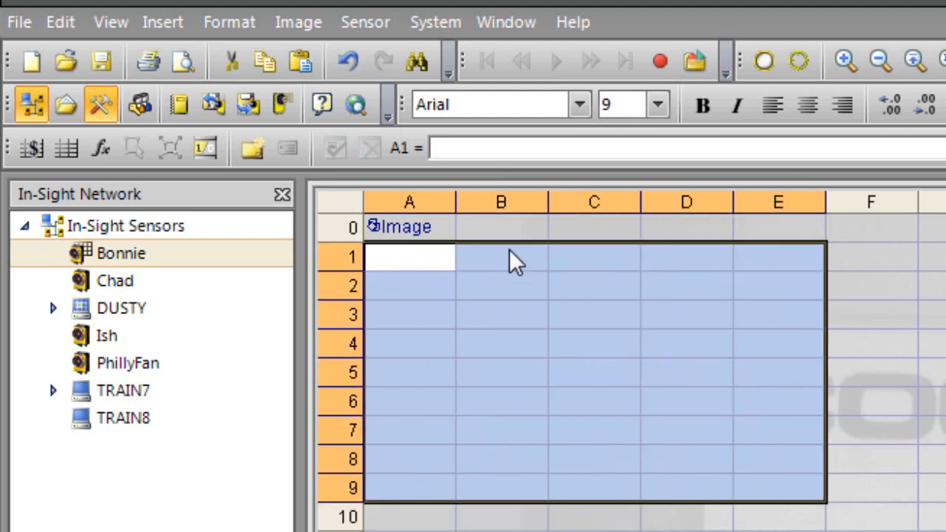
- Set the trigger of the AcquireImage function in cell A0 to Continuous
double_click(424, 223)
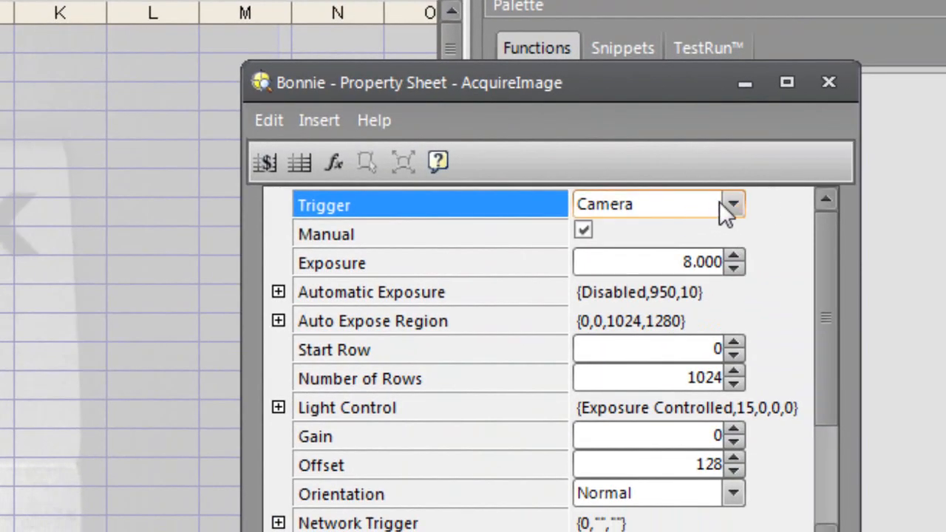
left_click(731, 205)
left_click(673, 257)
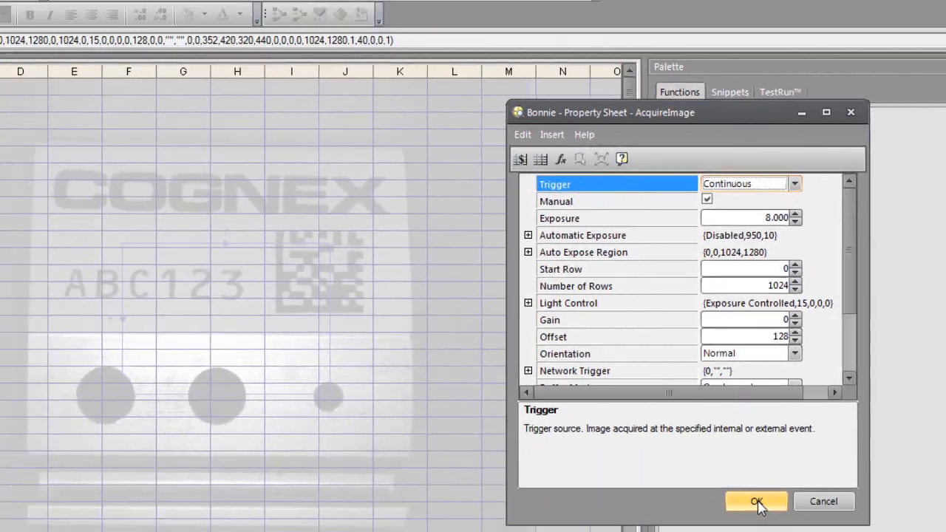
left_click(758, 503)
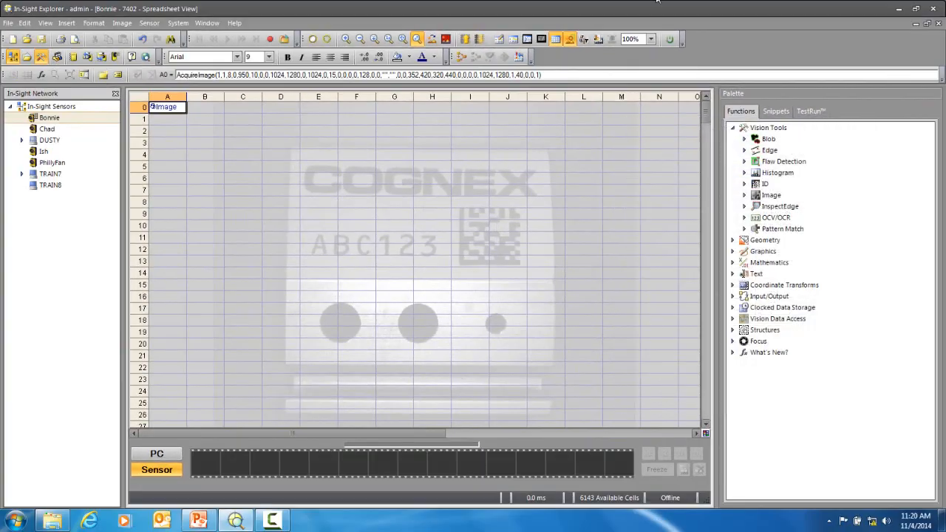
- Put the sensor online to view the live image without the spreadsheet overlay, and take it back offline
left_click(672, 38)
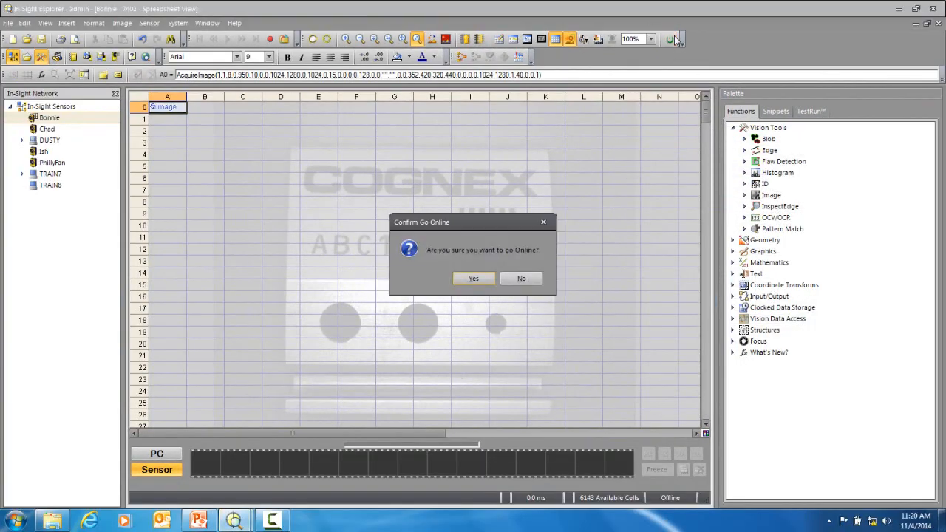
left_click(474, 279)
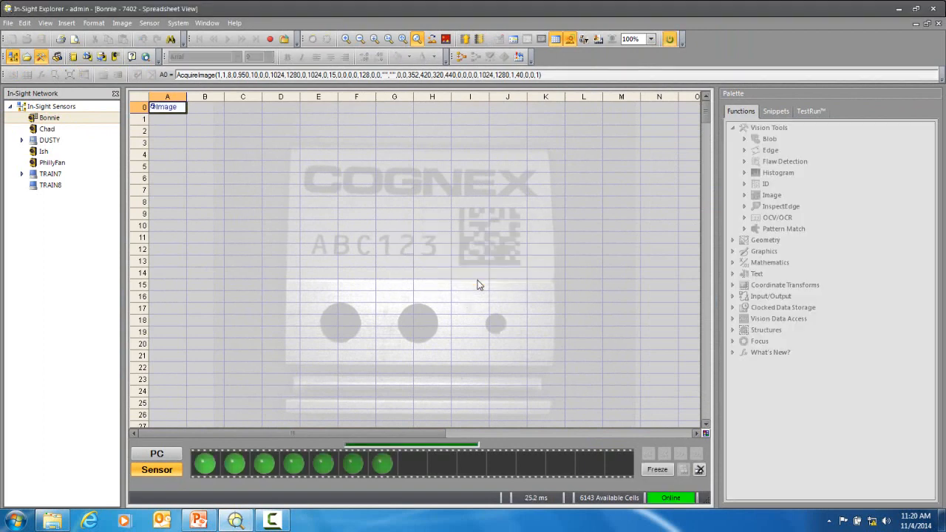
left_click(570, 39)
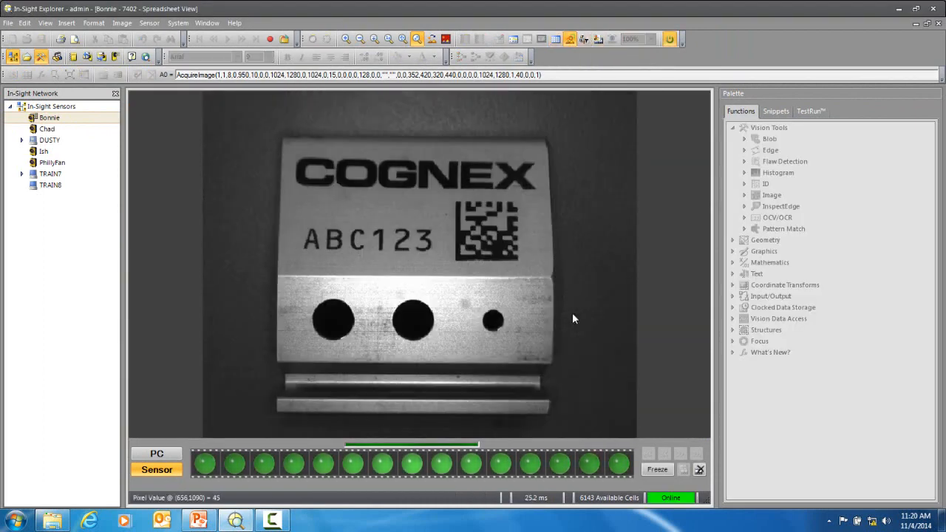
left_click(670, 39)
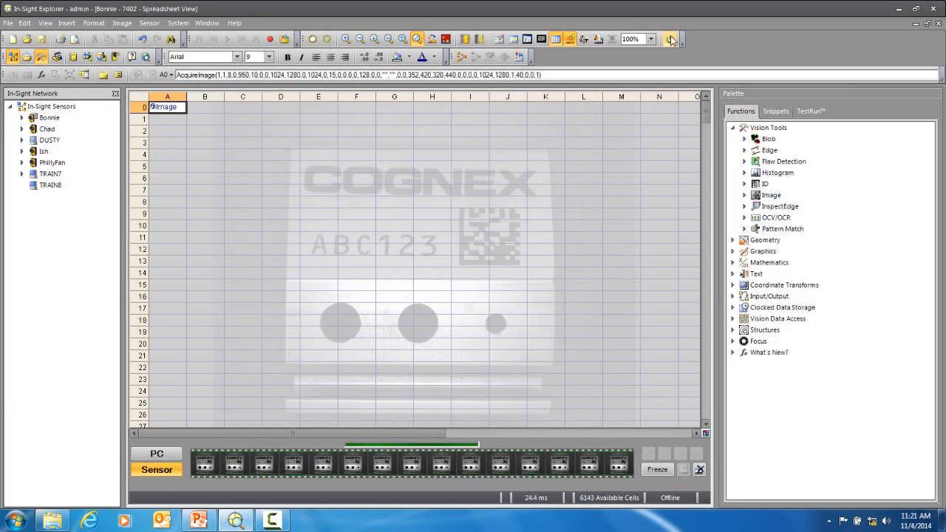